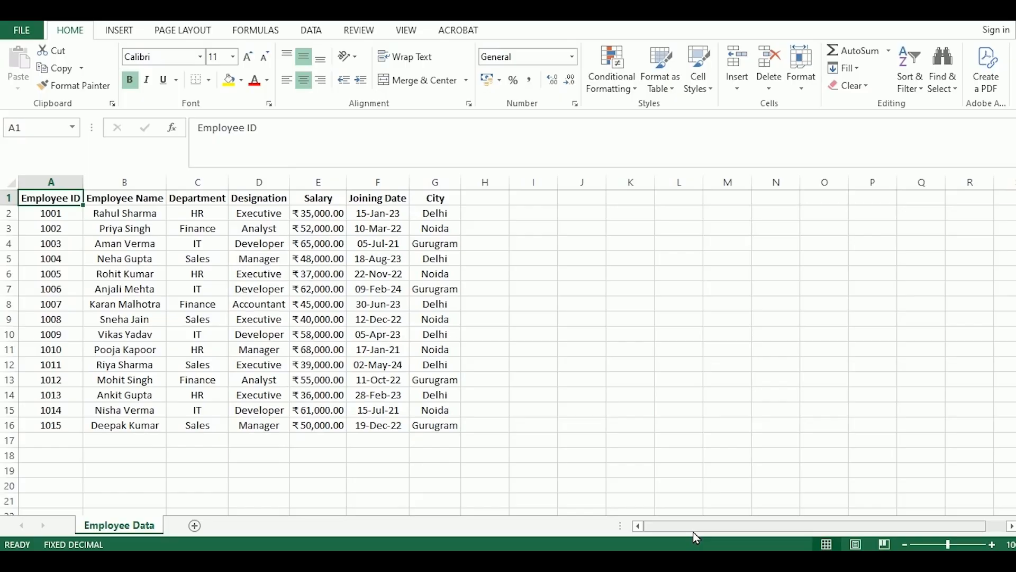
# Look through the column headings in row 1 from Employee ID to City and return to the first heading
pyautogui.press('Right')
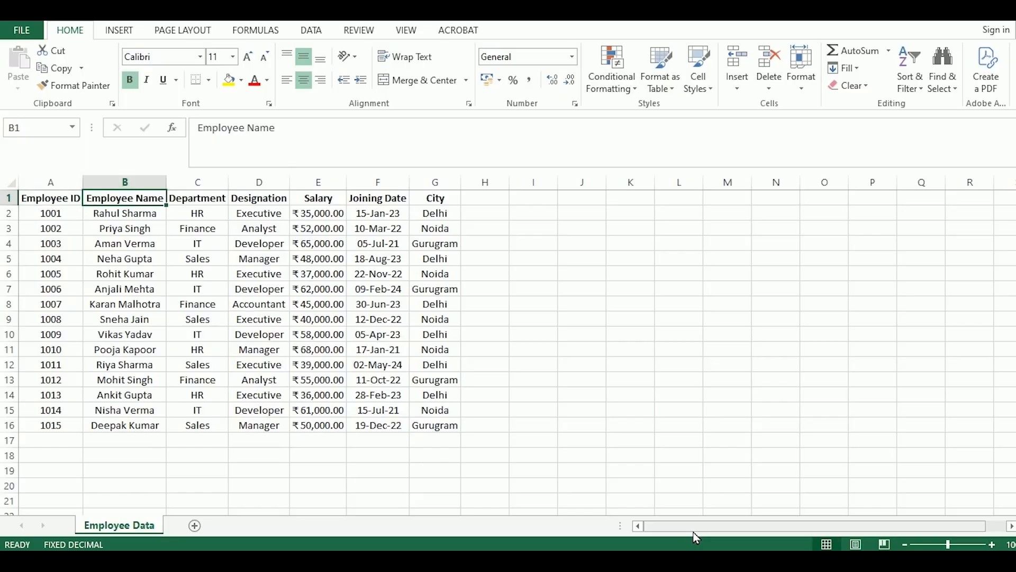
pyautogui.press('Right')
pyautogui.press('Right')
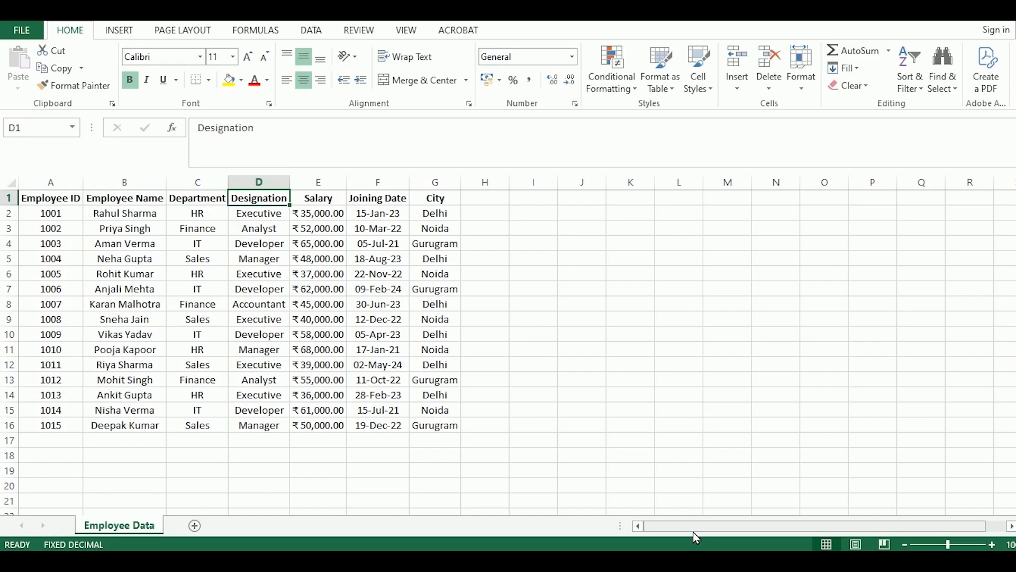
pyautogui.press('Right')
pyautogui.press('Right')
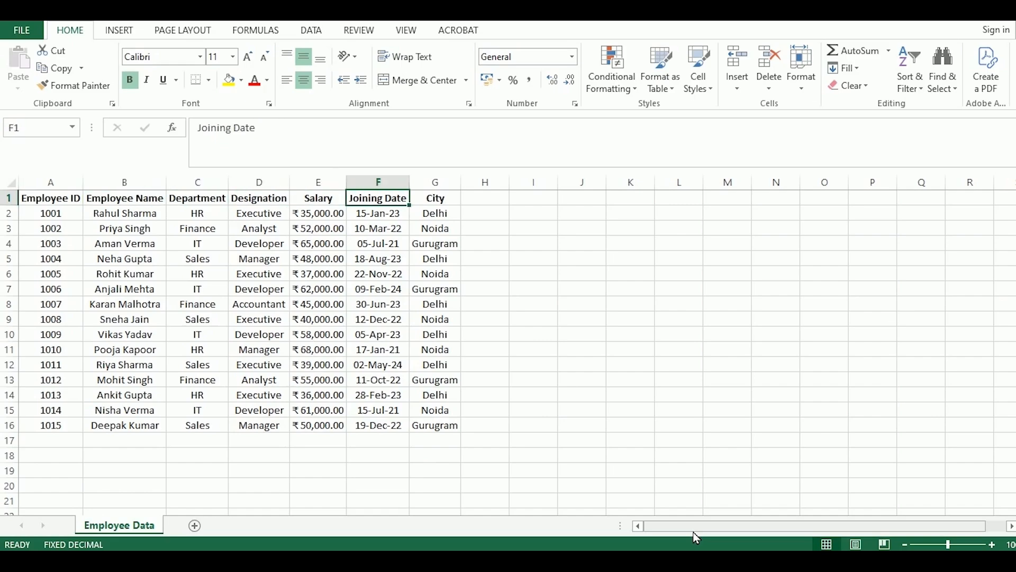
pyautogui.press('Right')
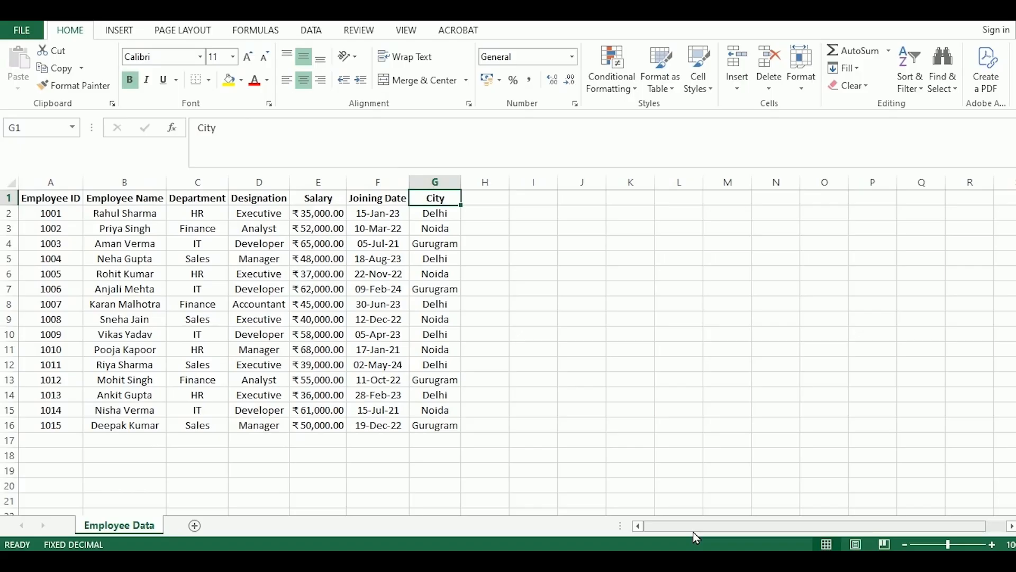
pyautogui.press('Home')
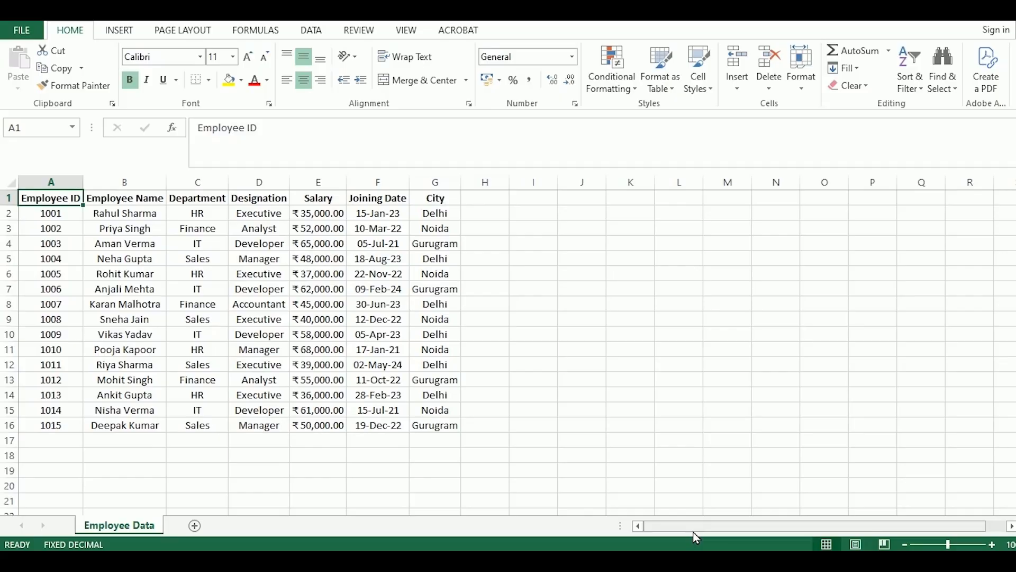
# Convert the employee data in A1:G16 into a table with headers, and deselect it
pyautogui.hotkey('ctrl', 'shift', 'Right')
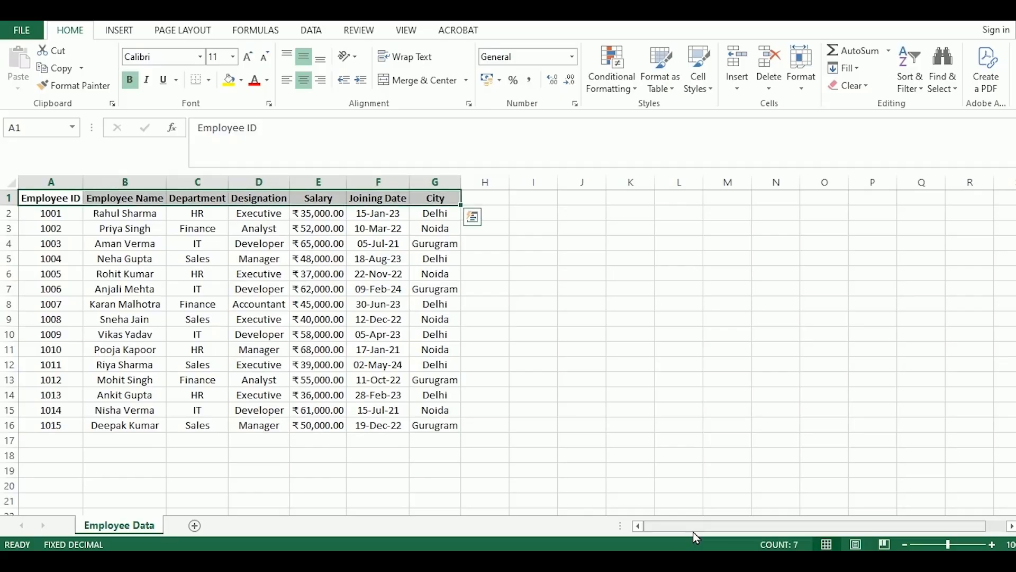
pyautogui.hotkey('ctrl', 'shift', 'Down')
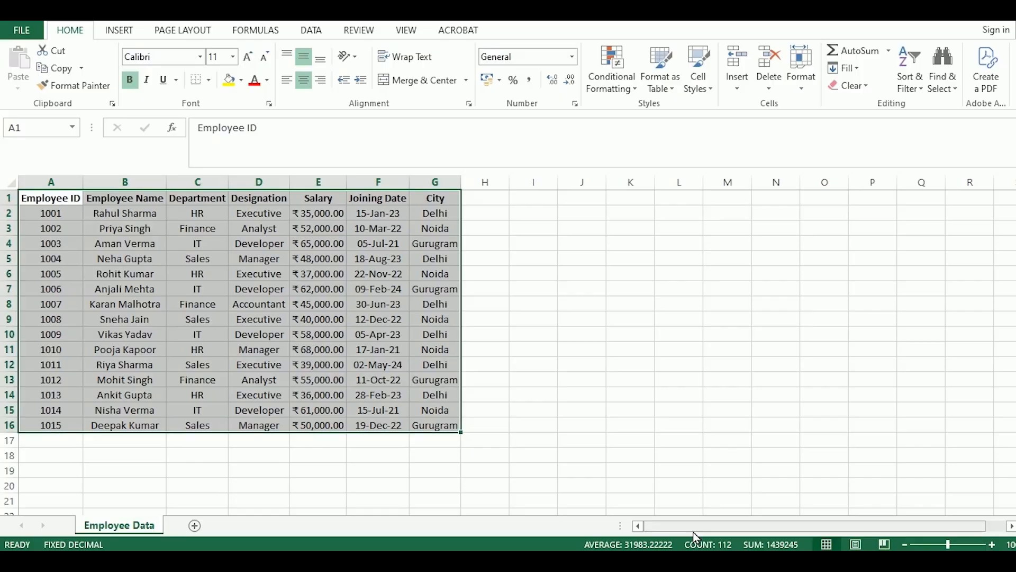
pyautogui.hotkey('ctrl', 't')
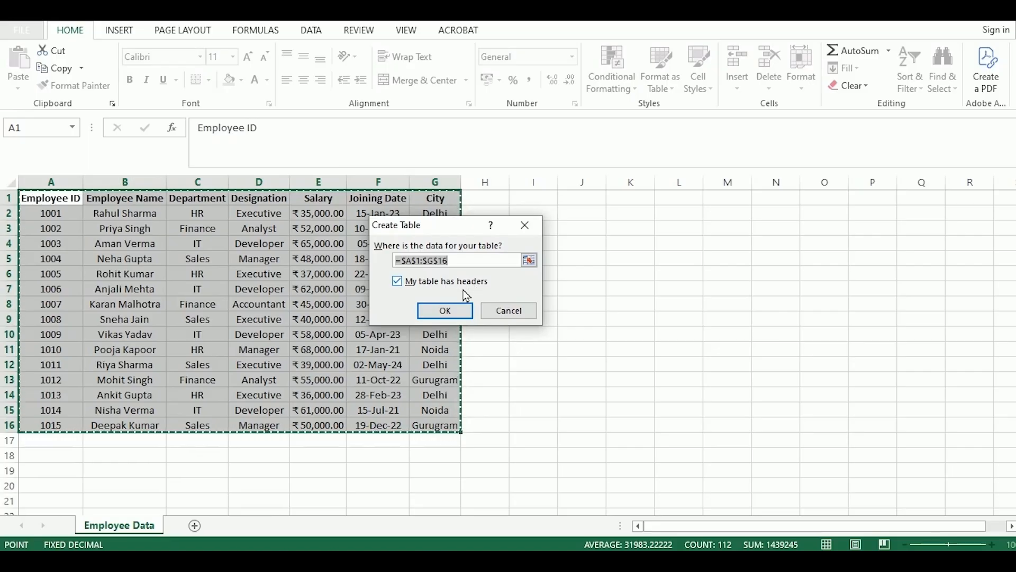
pyautogui.click(445, 311)
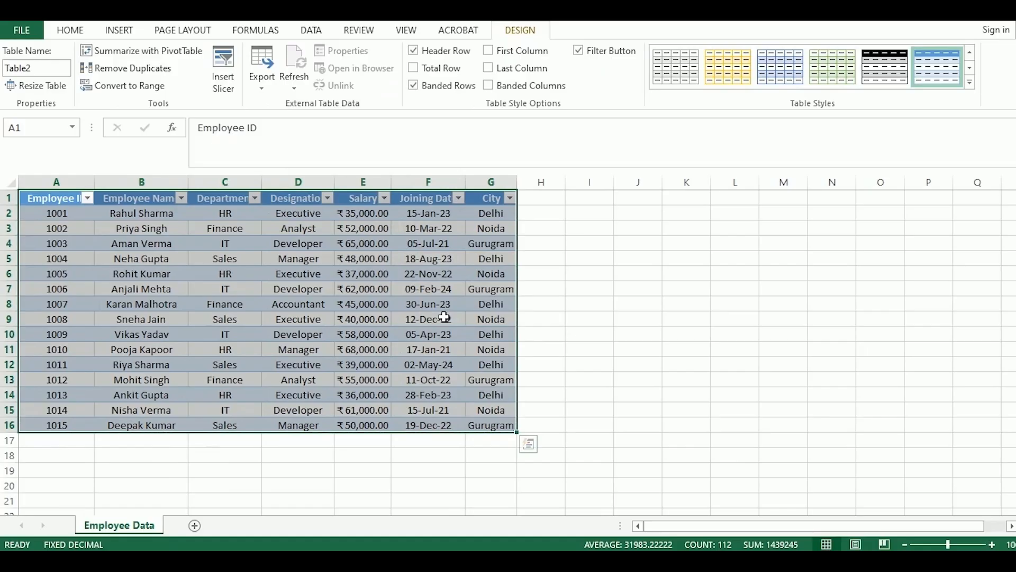
pyautogui.click(563, 308)
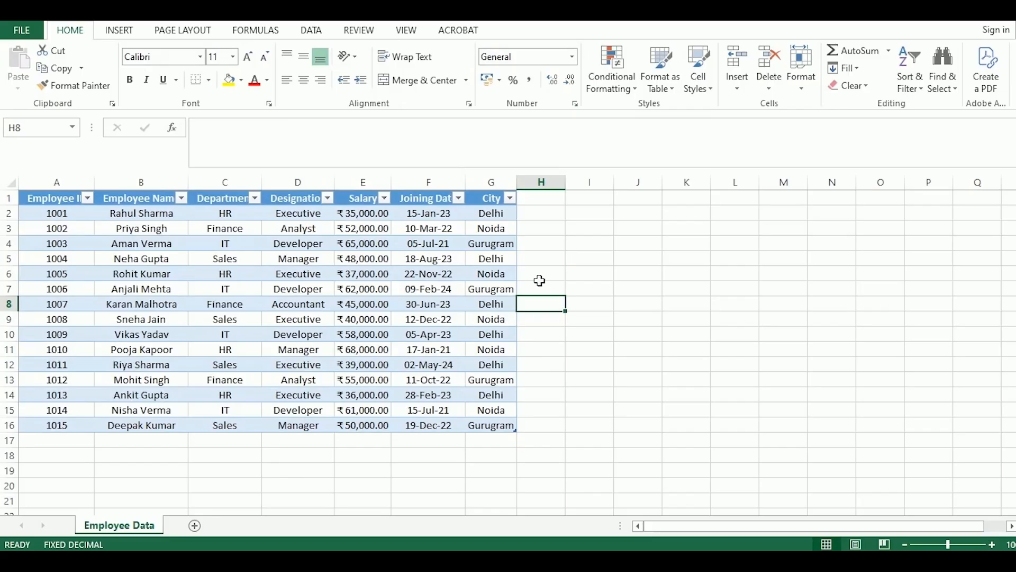
# Apply the light table style with a black header row and black row lines to the employee table
pyautogui.click(497, 203)
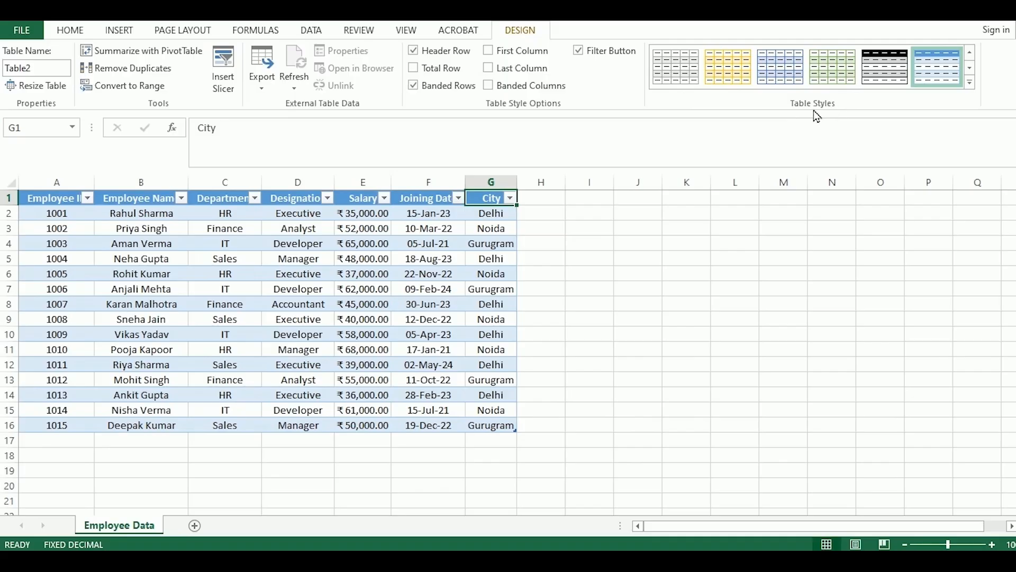
pyautogui.click(969, 83)
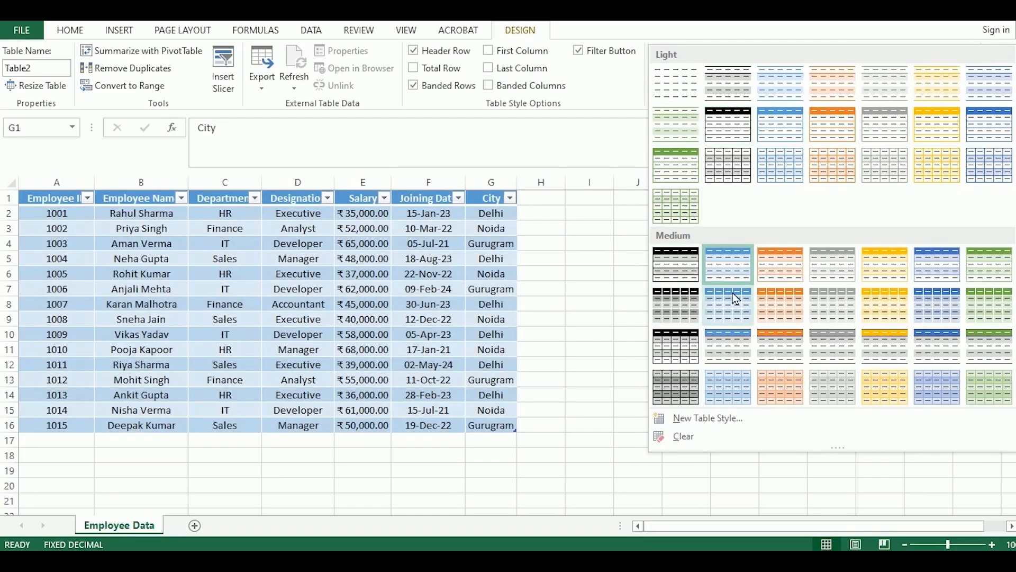
pyautogui.click(736, 128)
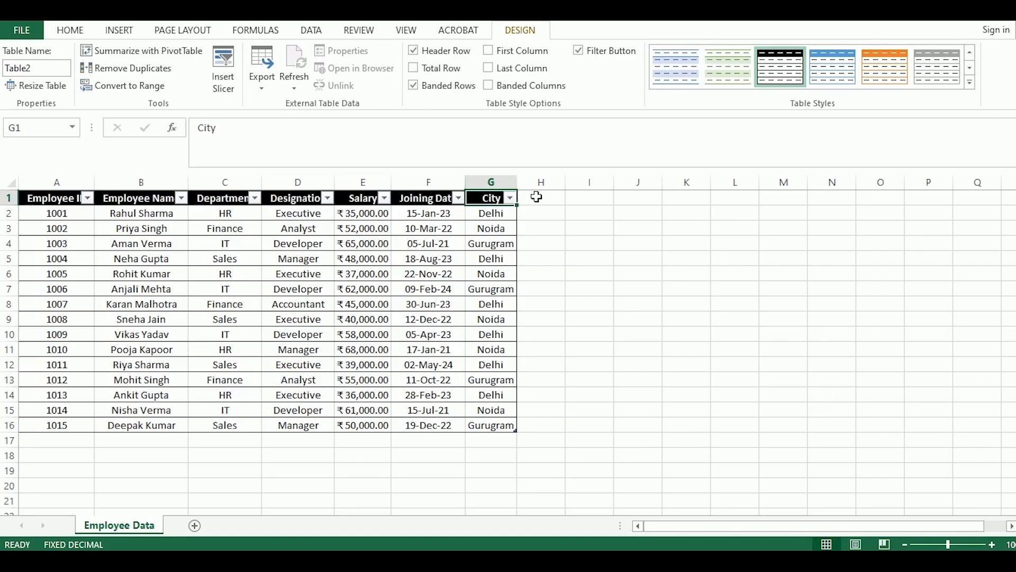
# Filter the Department column to show only Finance employees
pyautogui.click(254, 198)
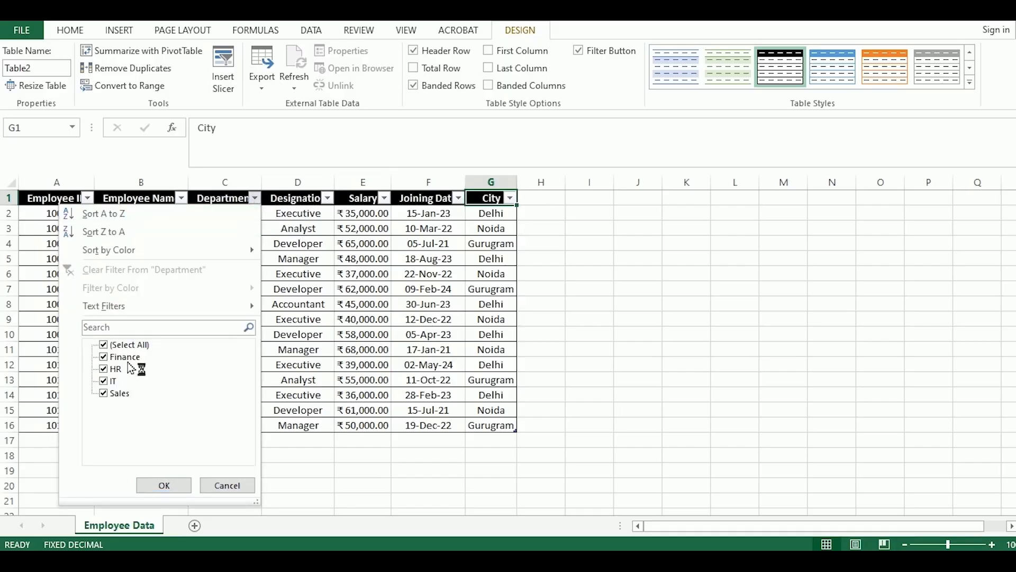
pyautogui.click(130, 345)
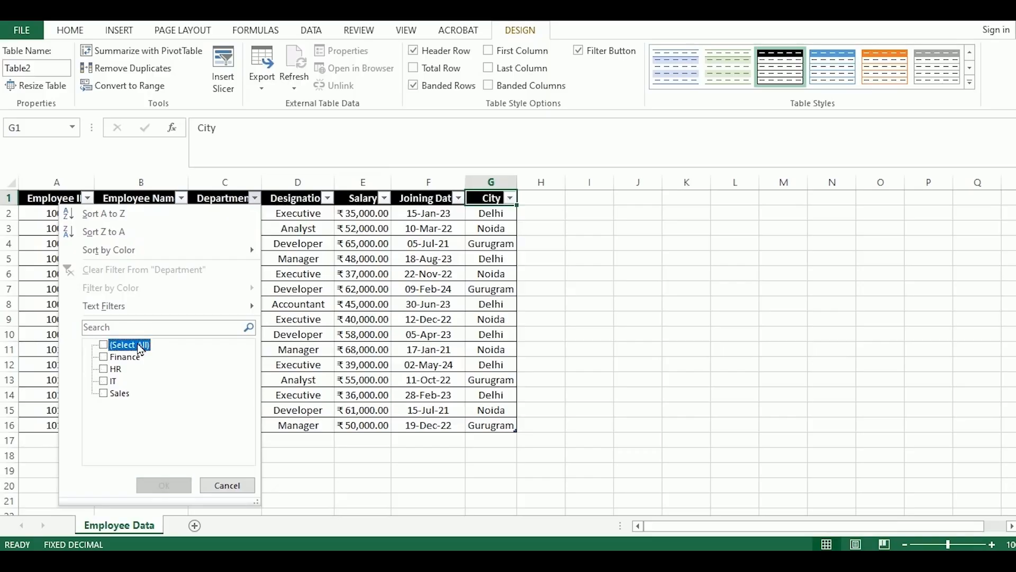
pyautogui.click(127, 358)
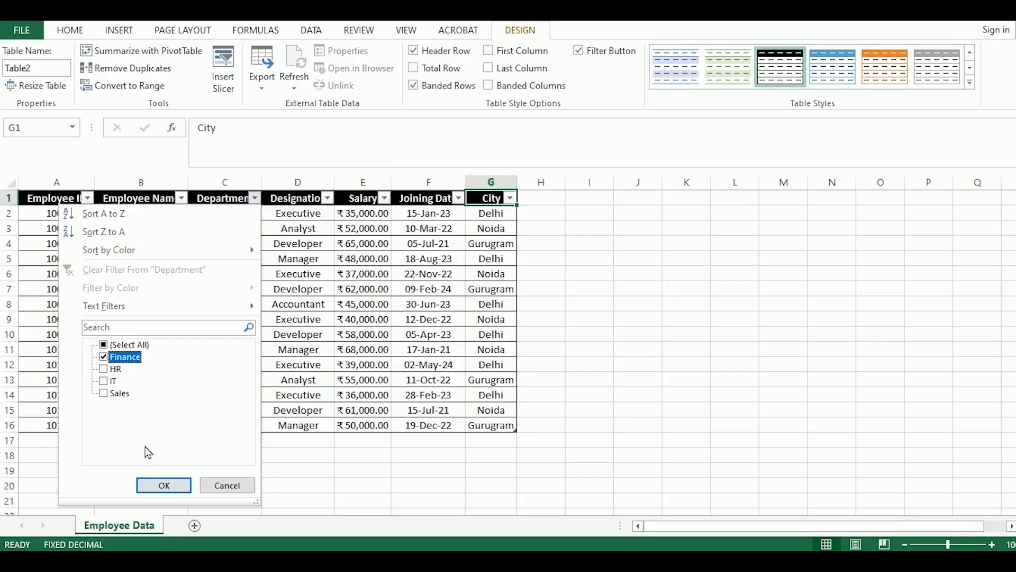
pyautogui.click(164, 486)
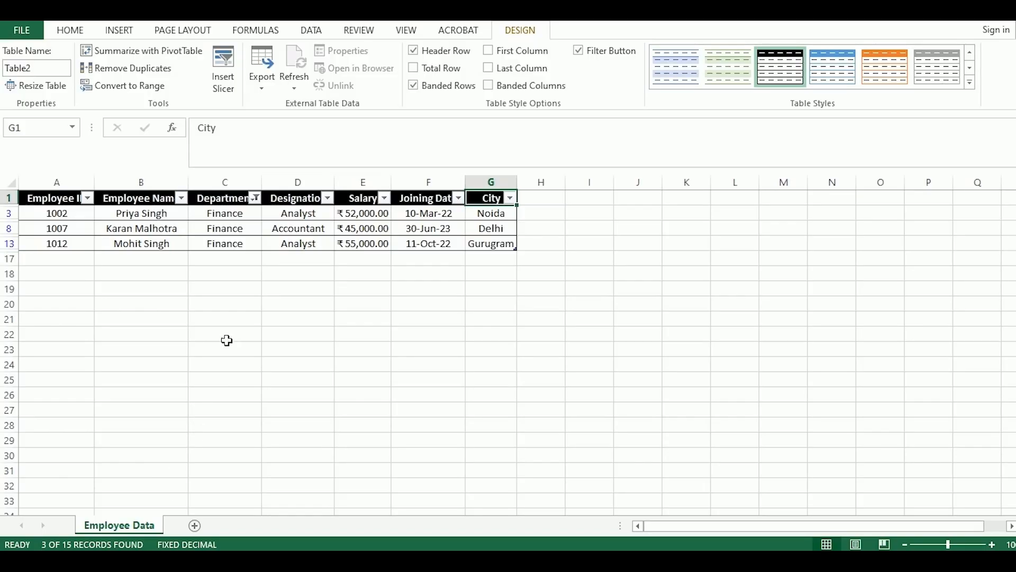
# Remove the Department filter by selecting all departments again
pyautogui.click(256, 198)
pyautogui.click(145, 344)
pyautogui.click(143, 486)
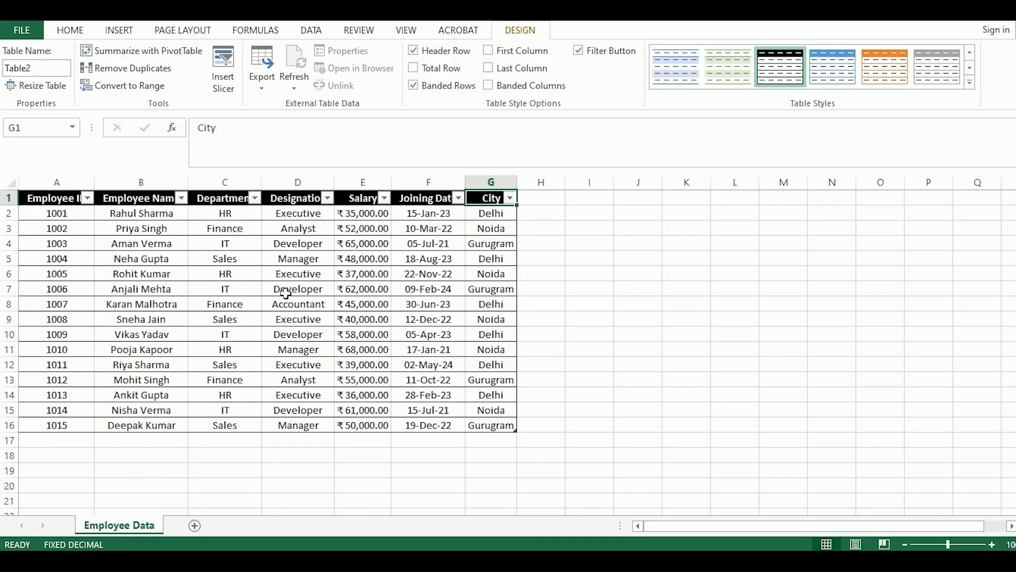
# Filter the Designation column to show only Executive employees
pyautogui.click(327, 198)
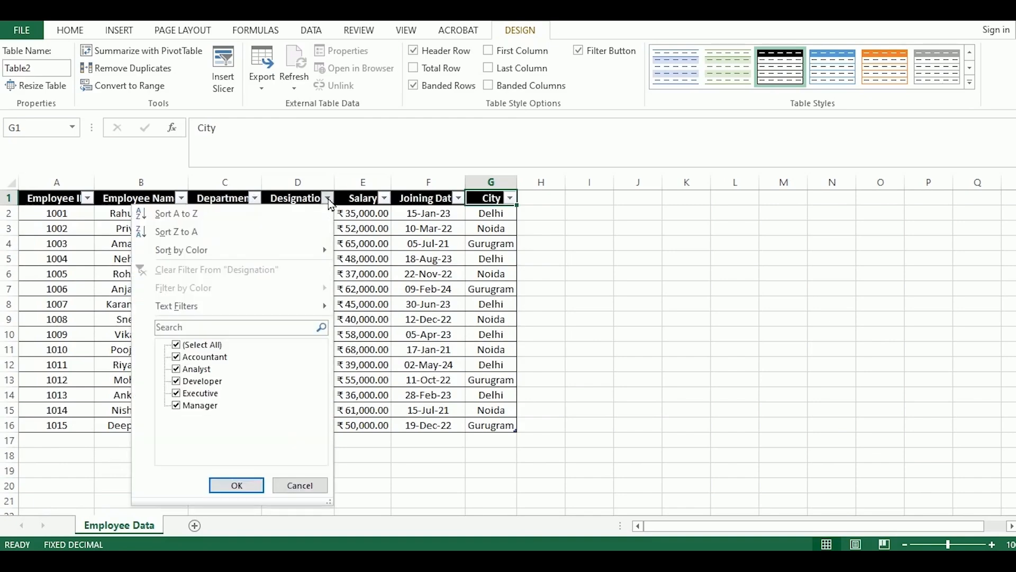
pyautogui.click(210, 347)
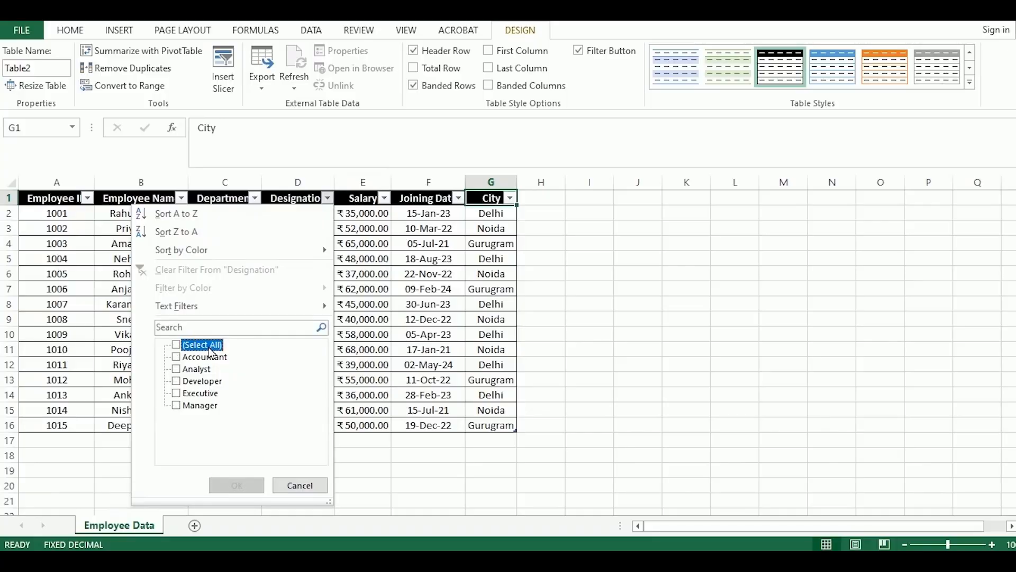
pyautogui.click(200, 394)
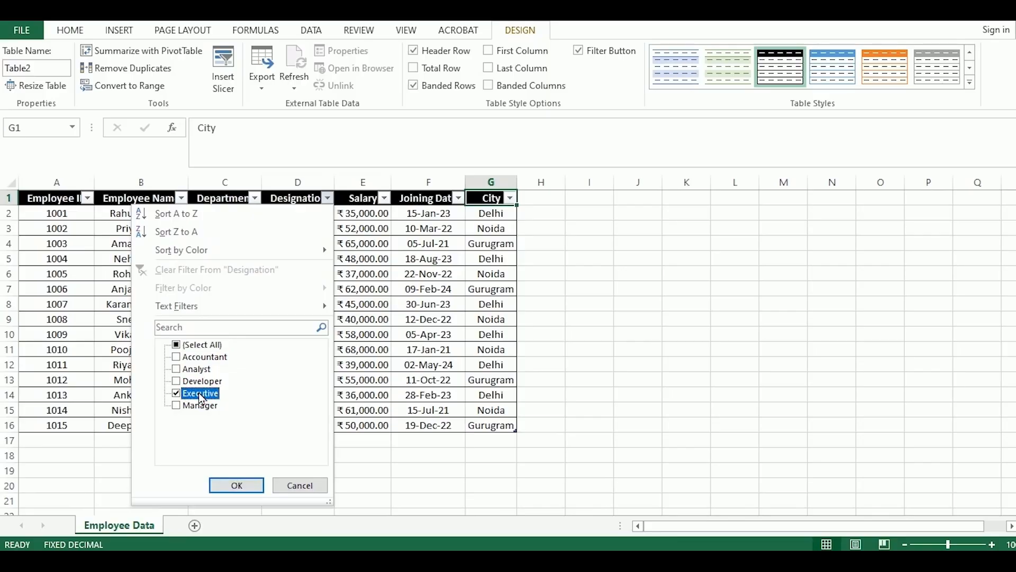
pyautogui.click(229, 483)
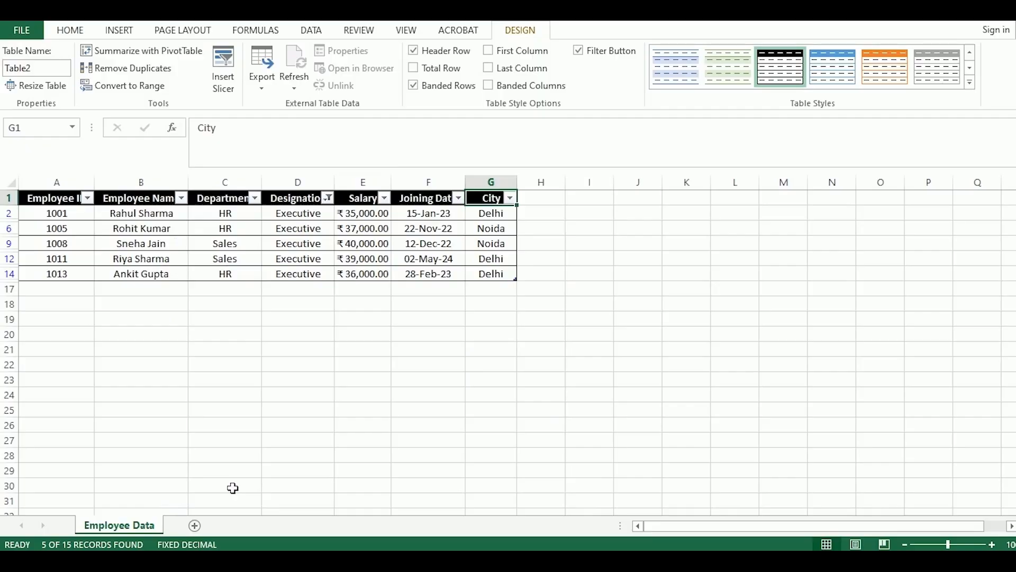
# Remove the Designation filter by selecting all designations again
pyautogui.click(331, 200)
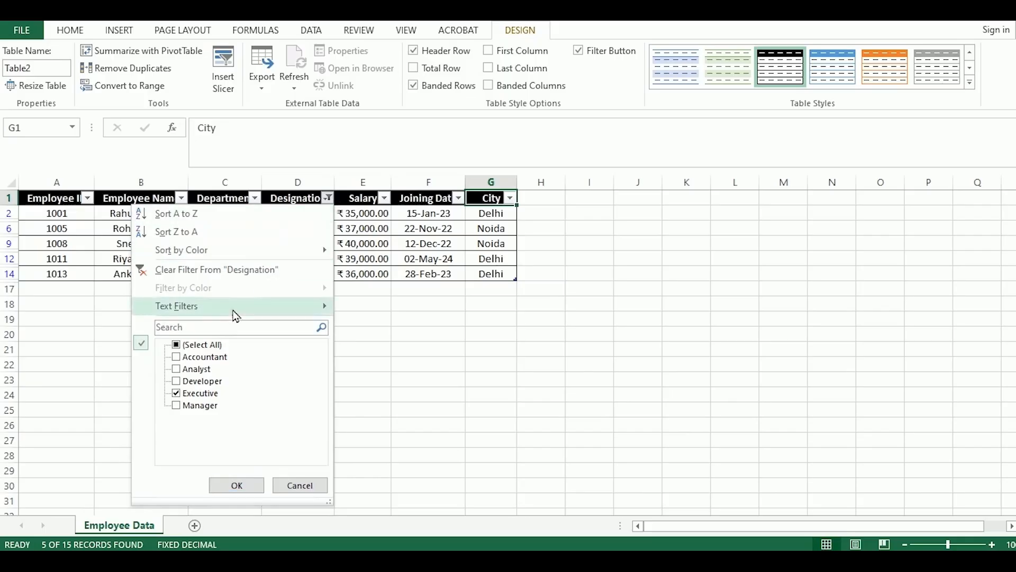
pyautogui.click(209, 346)
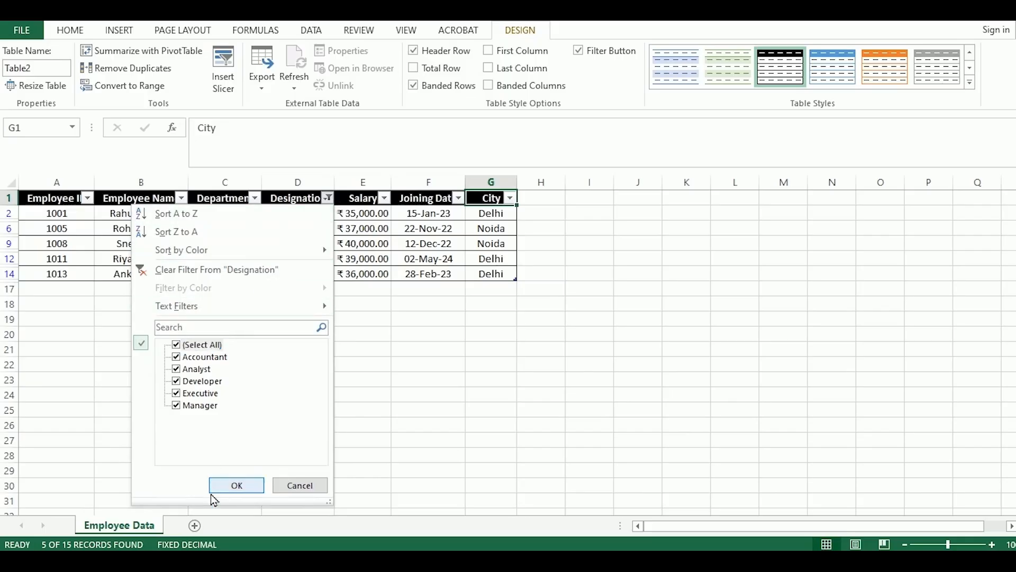
pyautogui.click(233, 487)
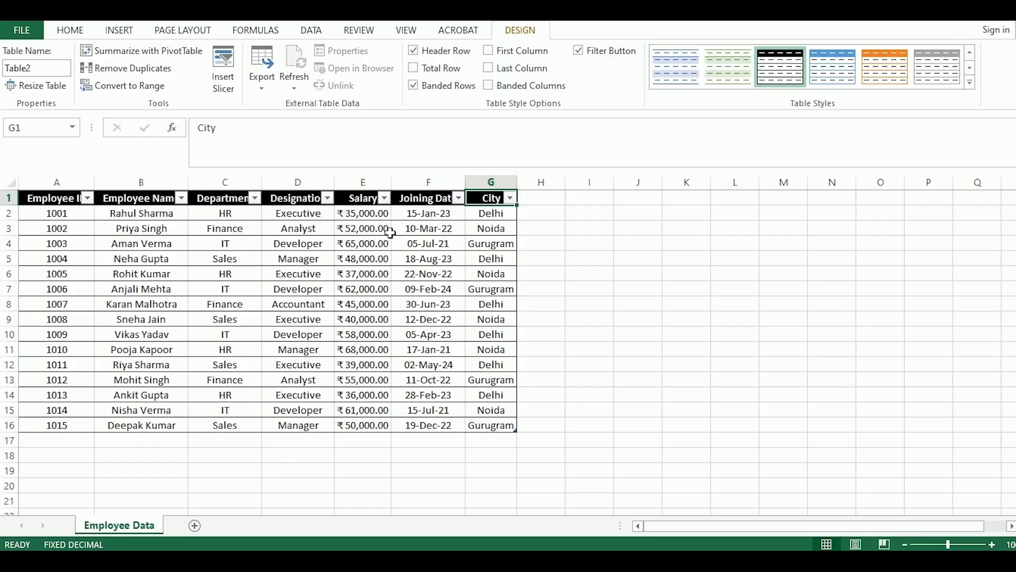
# Sort the table by Salary from smallest to largest, and re-sort it from largest to smallest
pyautogui.click(384, 199)
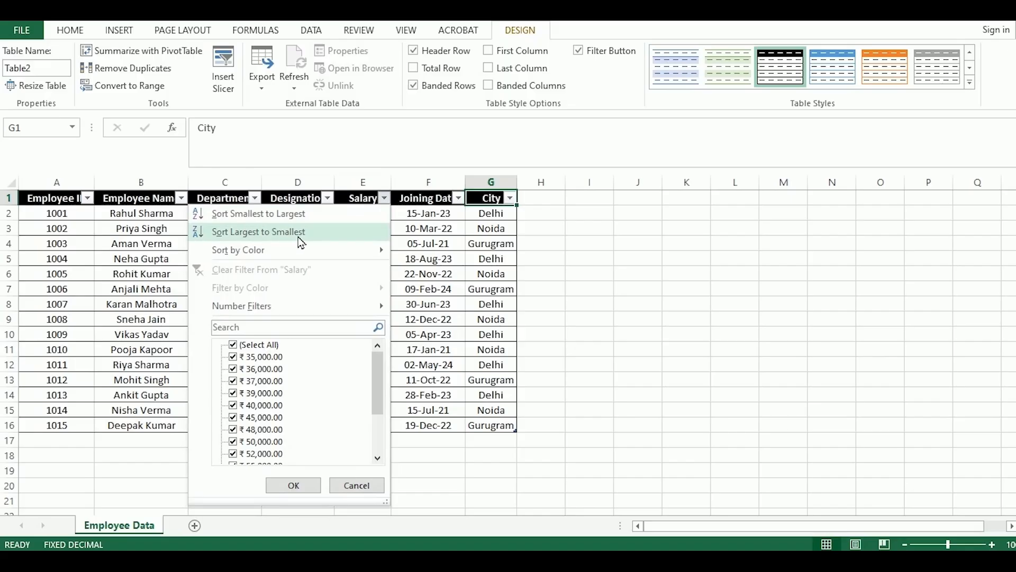
pyautogui.click(274, 213)
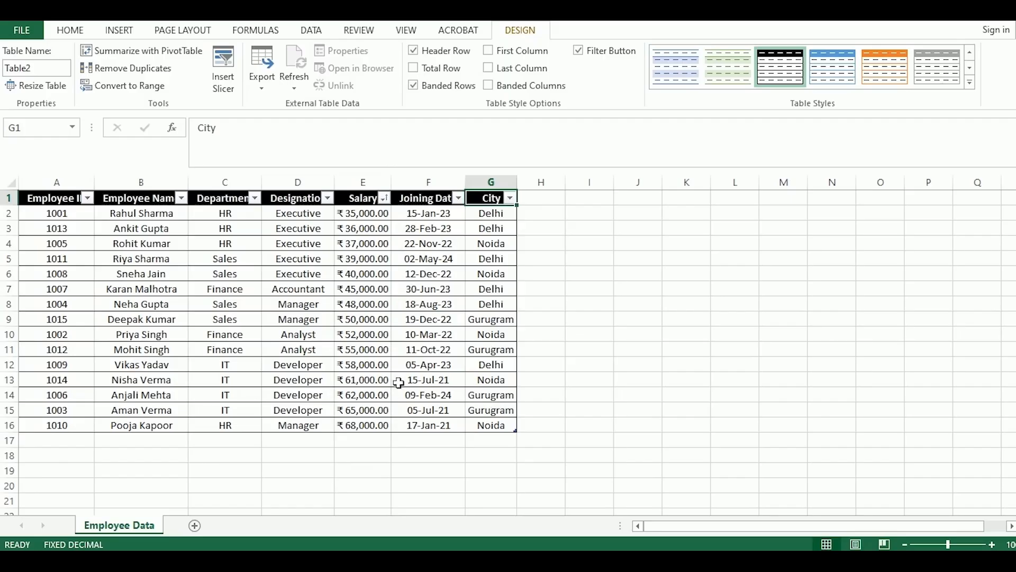
pyautogui.click(385, 199)
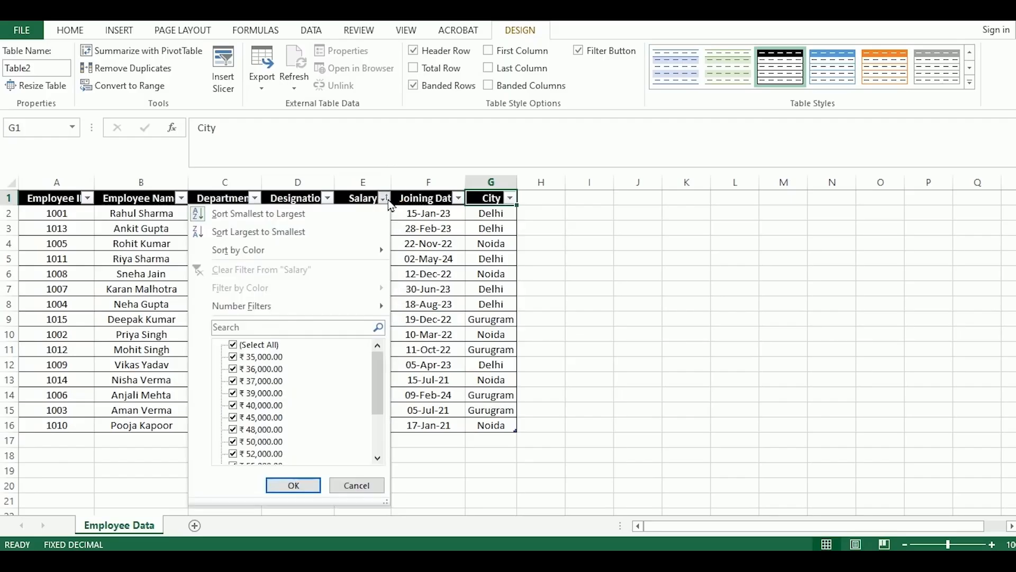
pyautogui.click(308, 236)
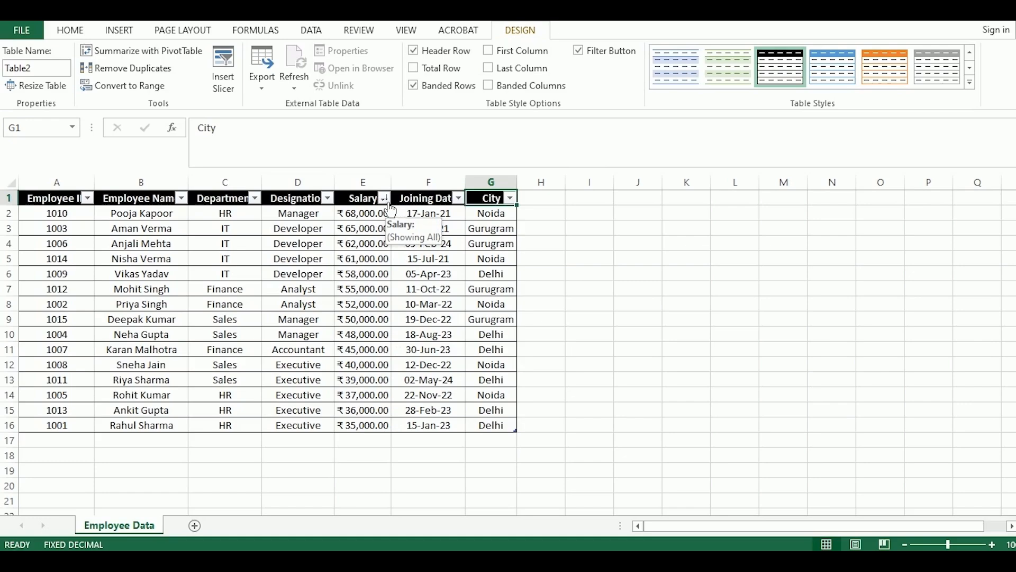
# Sort the employee table by Department in A to Z order
pyautogui.click(255, 198)
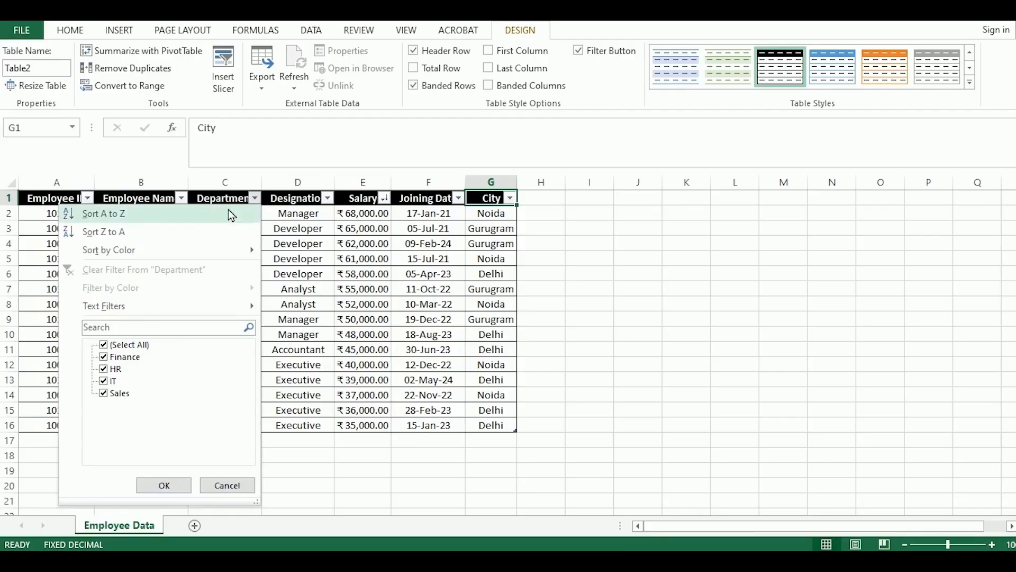
pyautogui.click(136, 217)
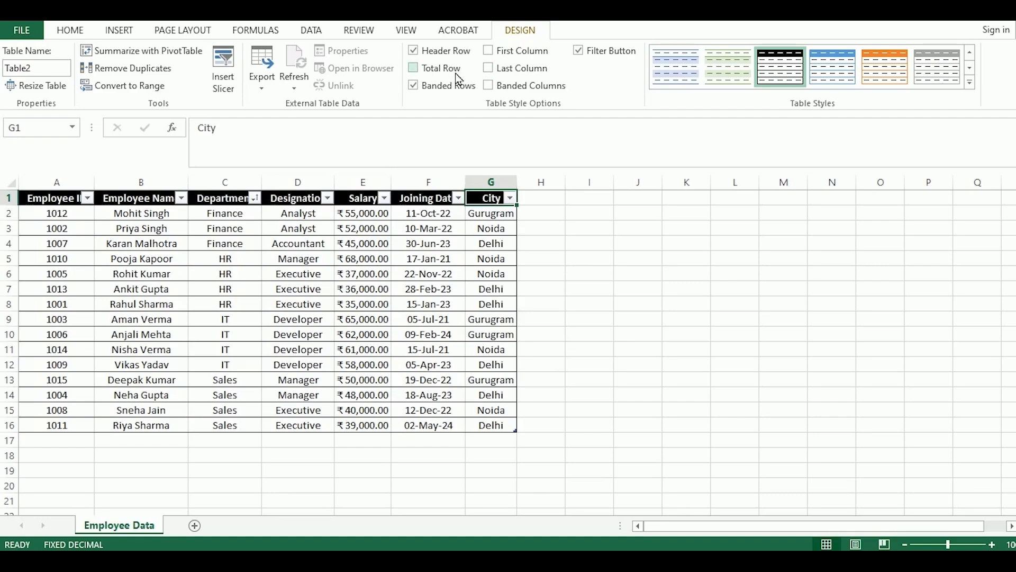
# Switch the table's filter buttons off and back on, and turn the First Column emphasis on and back off
pyautogui.click(579, 51)
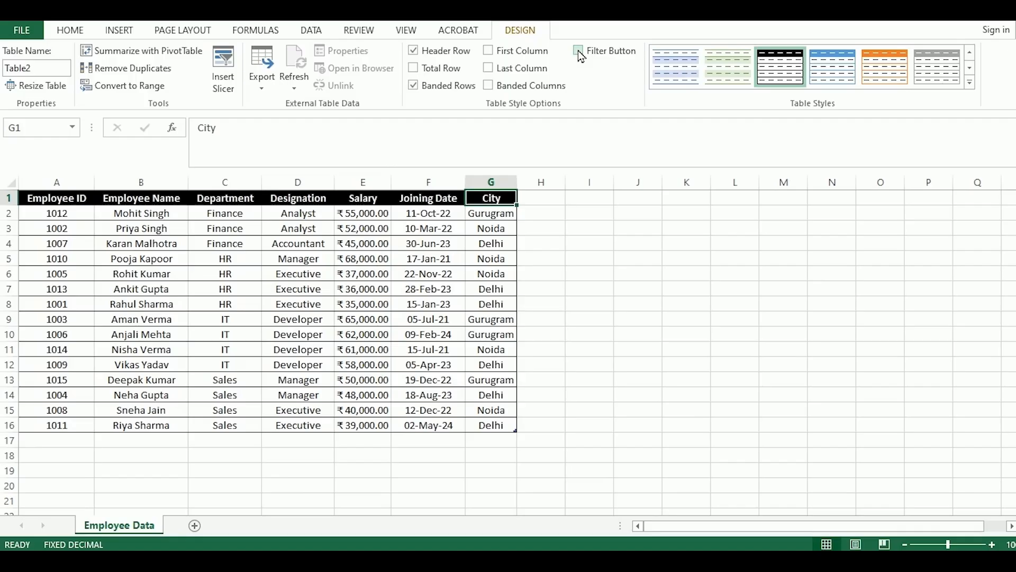
pyautogui.click(579, 53)
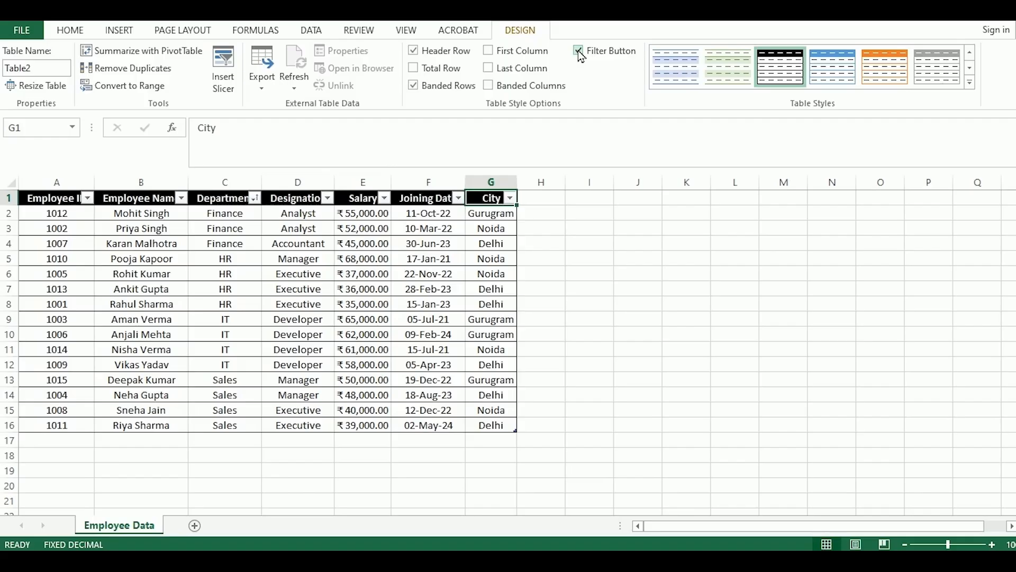
pyautogui.click(505, 56)
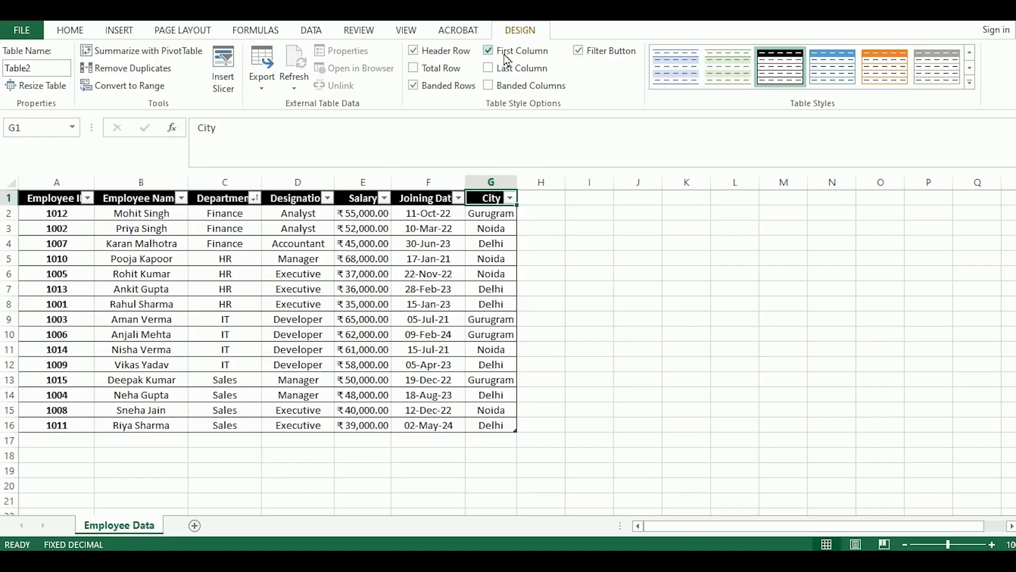
pyautogui.click(506, 57)
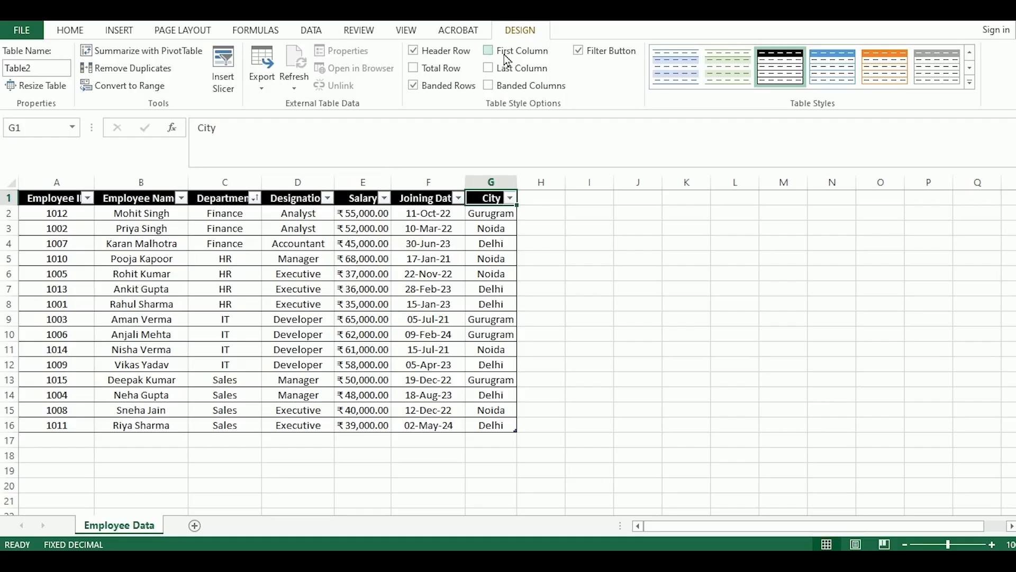
# Turn the table's Last Column emphasis on and back off, and add a Total Row
pyautogui.click(495, 73)
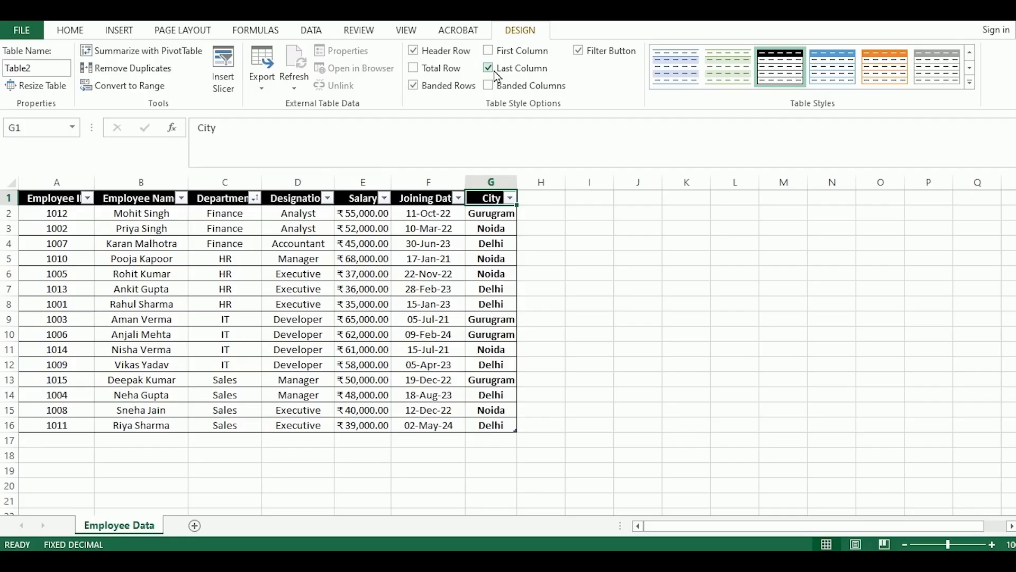
pyautogui.click(495, 72)
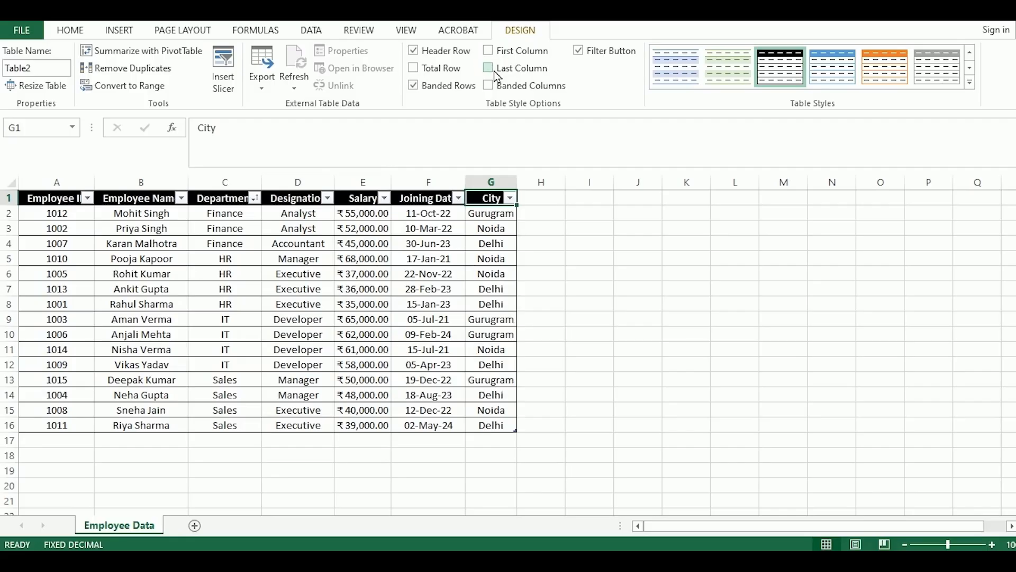
pyautogui.click(433, 74)
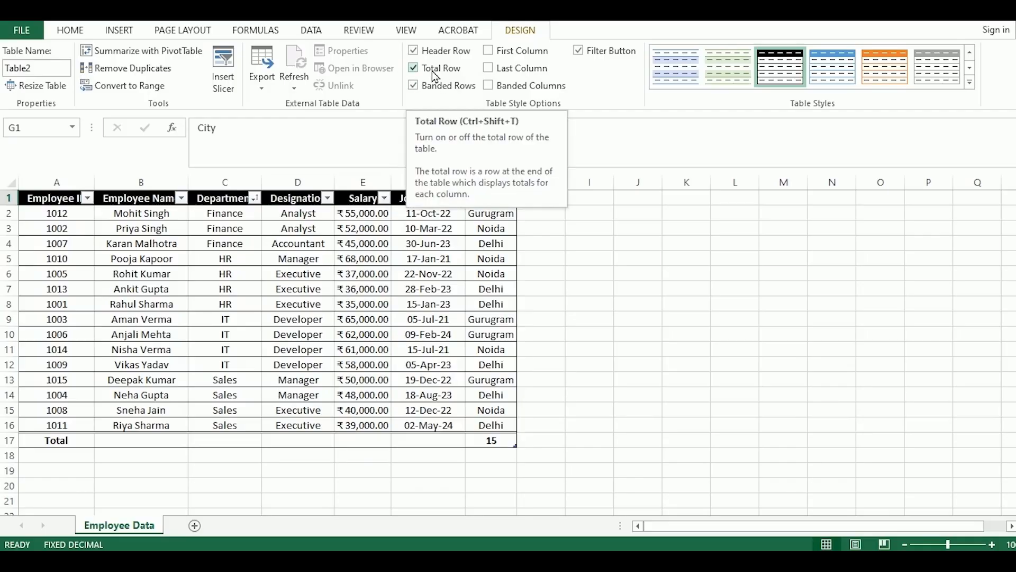
# Set the City column's function in the Total Row to Count
pyautogui.click(507, 444)
pyautogui.click(524, 440)
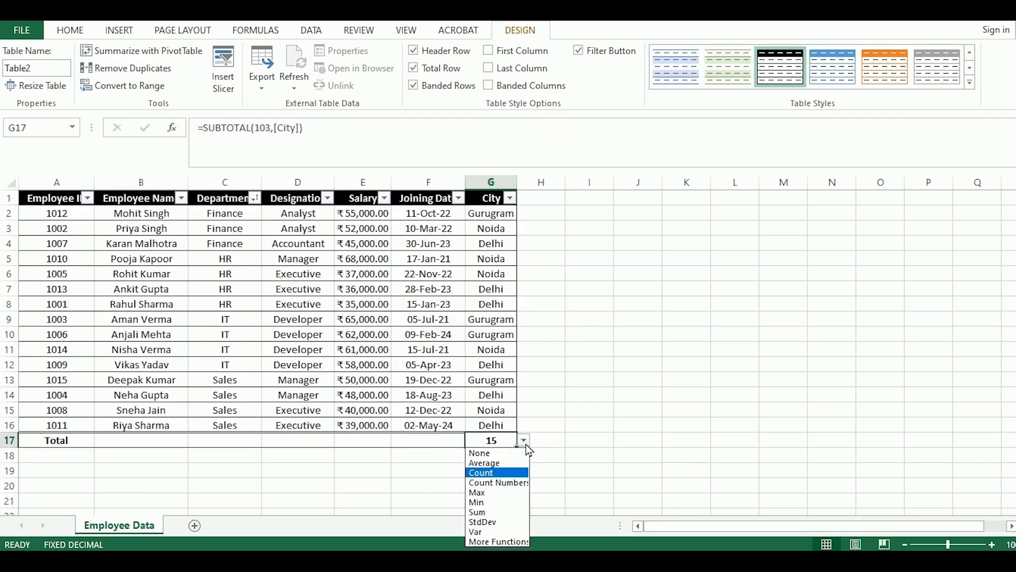
pyautogui.click(504, 472)
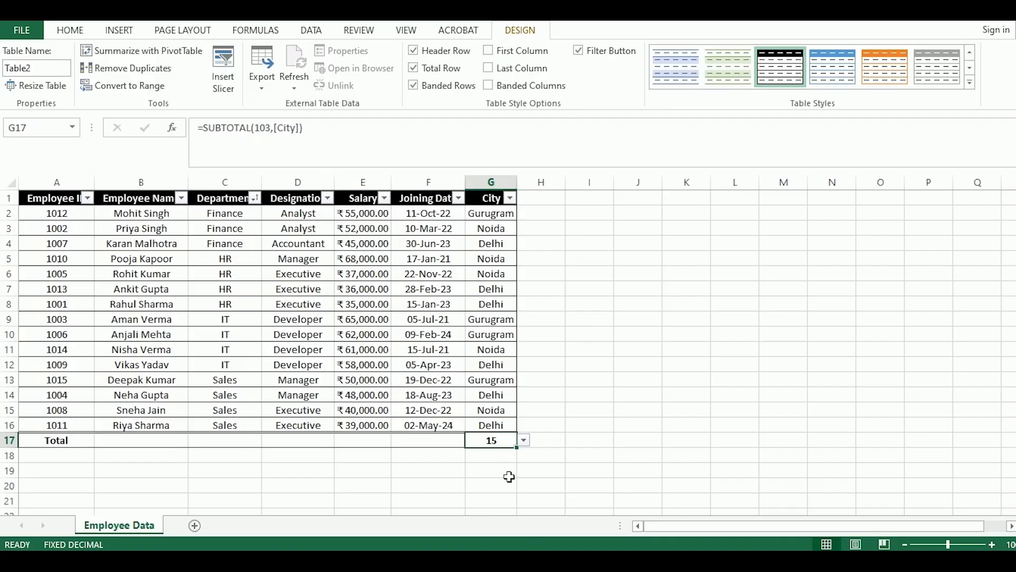
# Set the Salary column's function in the Total Row to Sum and autofit the Salary column's width
pyautogui.click(448, 448)
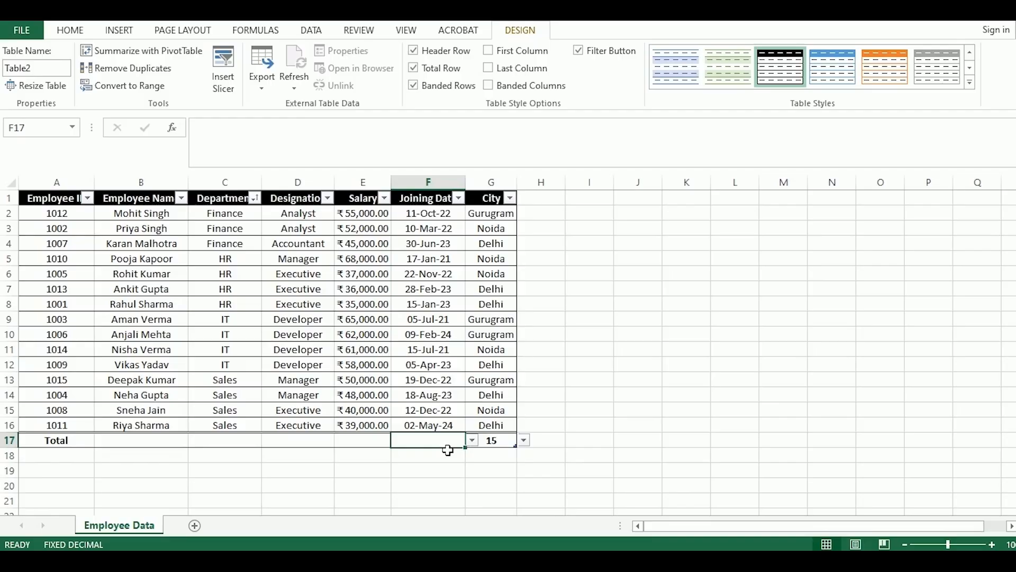
pyautogui.click(373, 447)
pyautogui.click(397, 443)
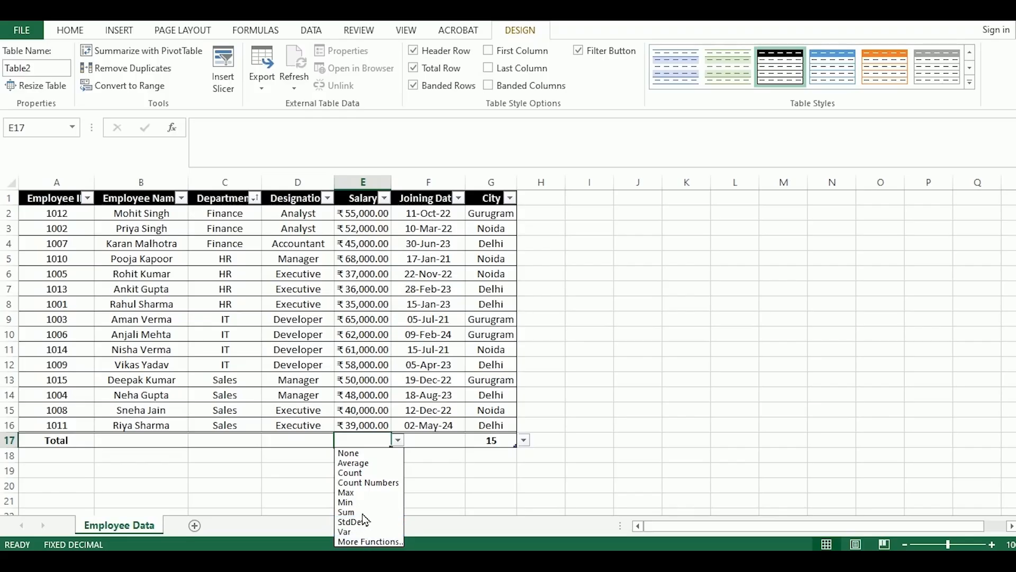
pyautogui.press('Escape')
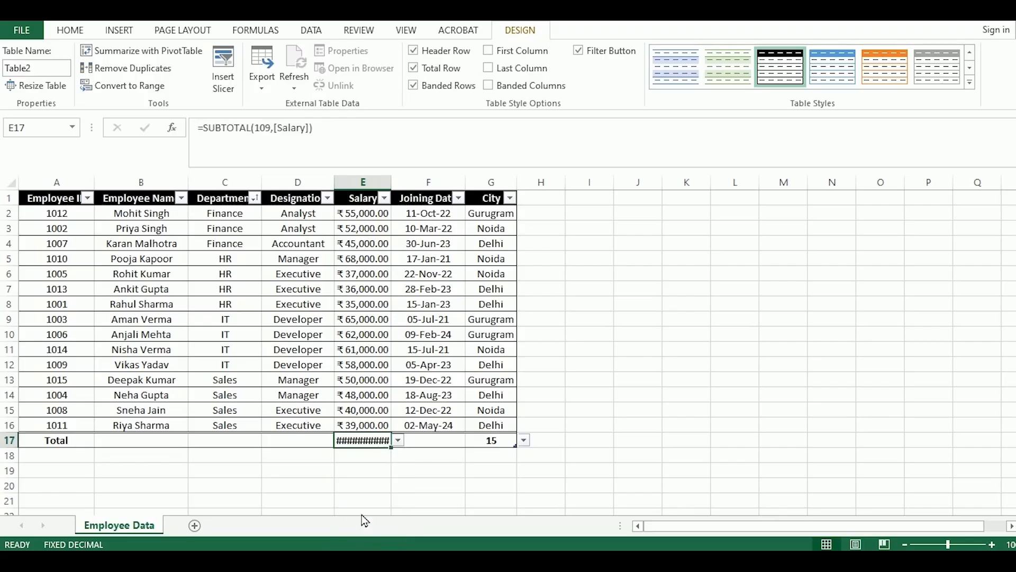
pyautogui.doubleClick(398, 184)
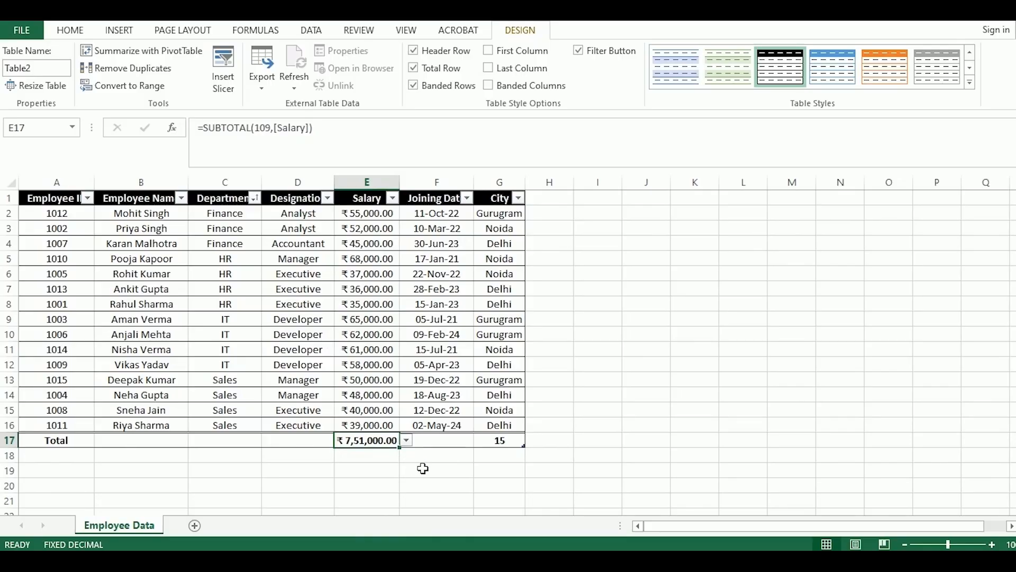
# Extend the table with a new column after City by entering the header Email in H1
pyautogui.click(550, 205)
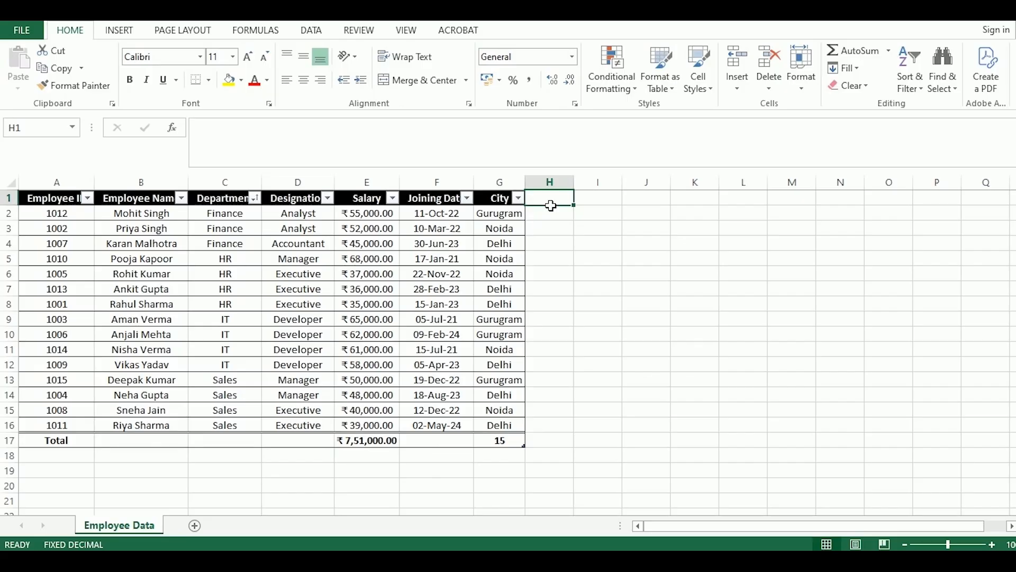
pyautogui.write('Em')
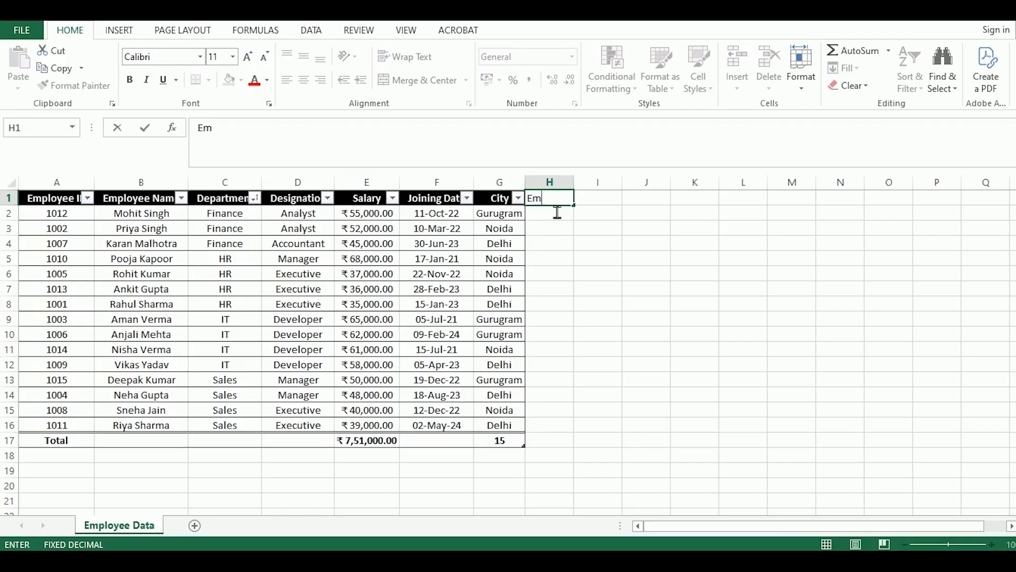
pyautogui.write('ail')
pyautogui.press('Tab')
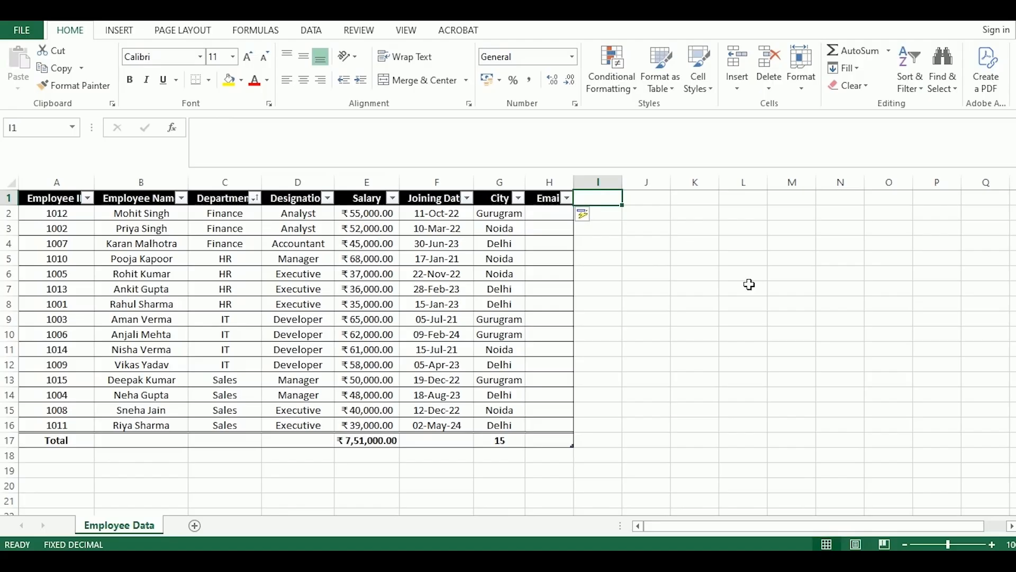
# Add a new row above the Total Row and enter the employee ID as text in A17
pyautogui.click(568, 429)
pyautogui.press('Tab')
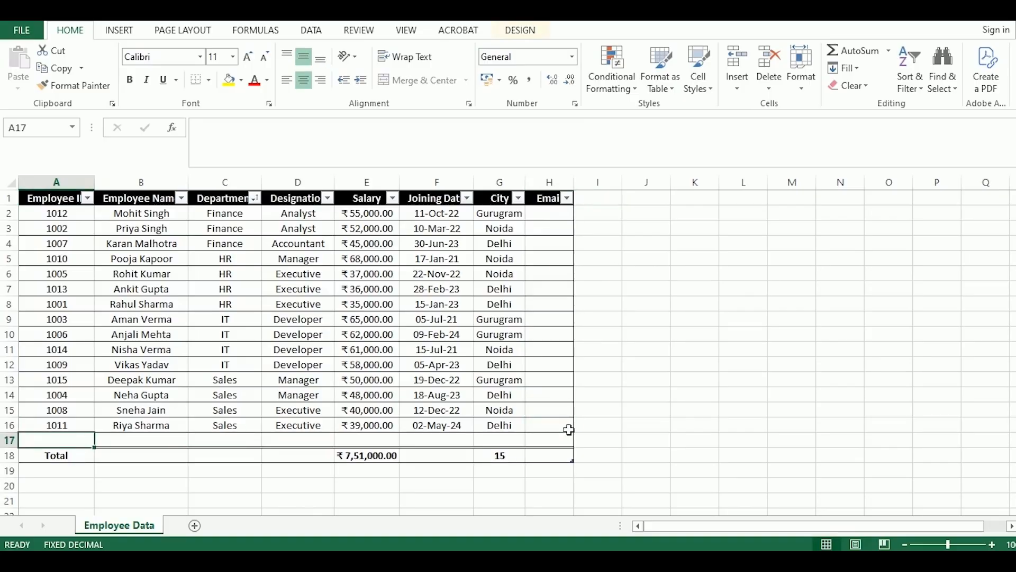
pyautogui.press('End')
pyautogui.write("'1012")
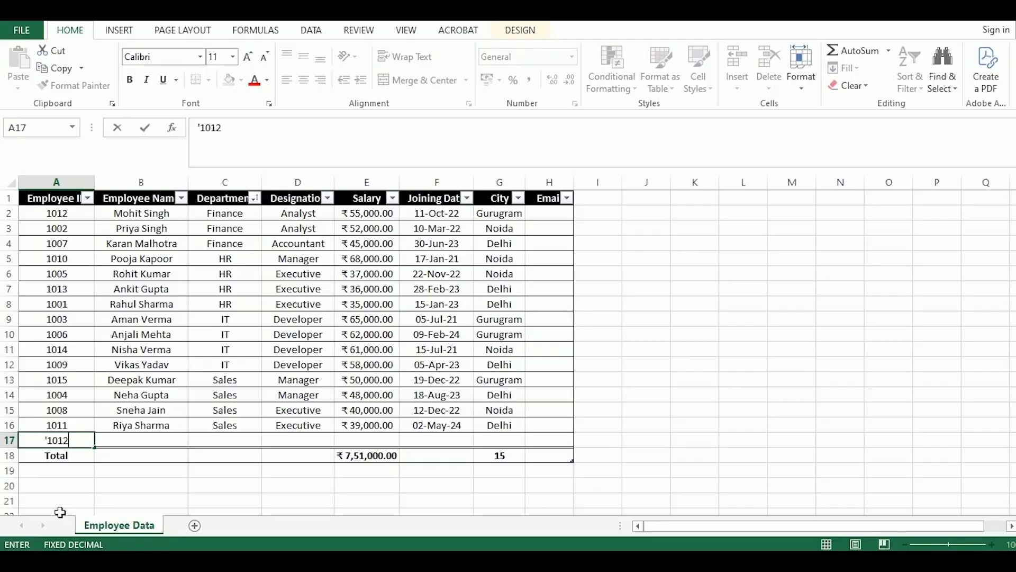
pyautogui.press('Tab')
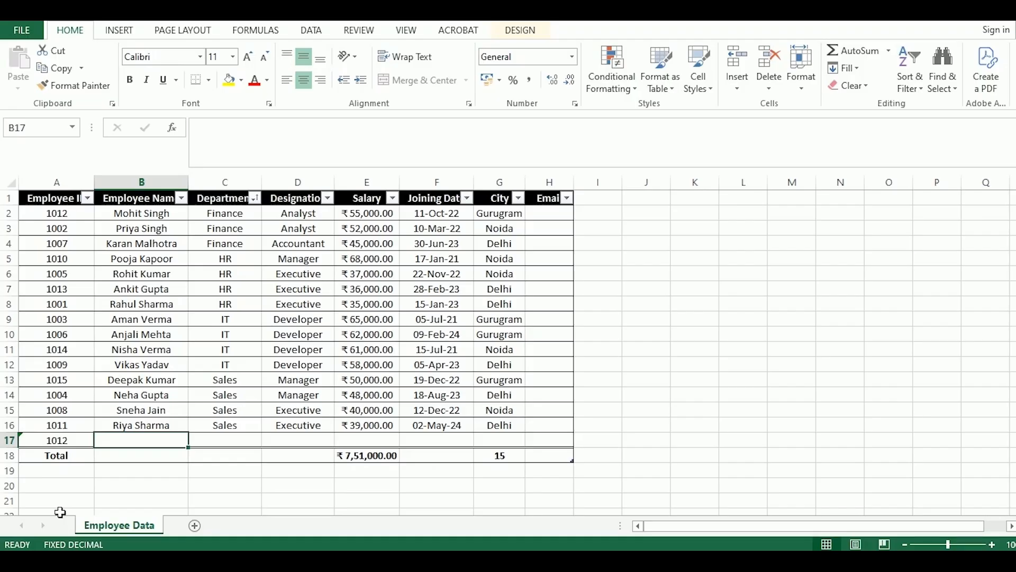
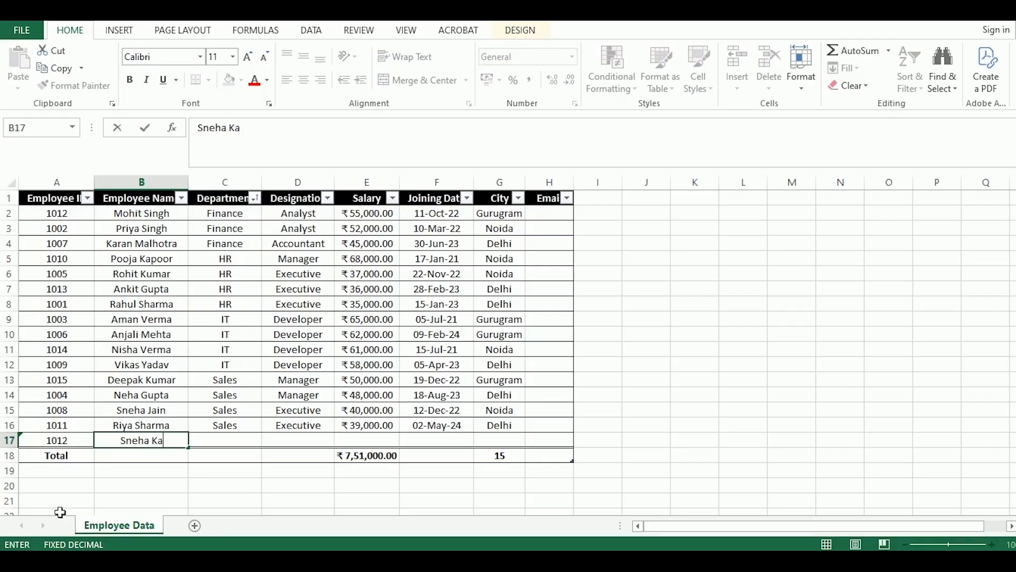
# Enter the new employee's full name in the Employee Name column of row 17
pyautogui.press('Tab')
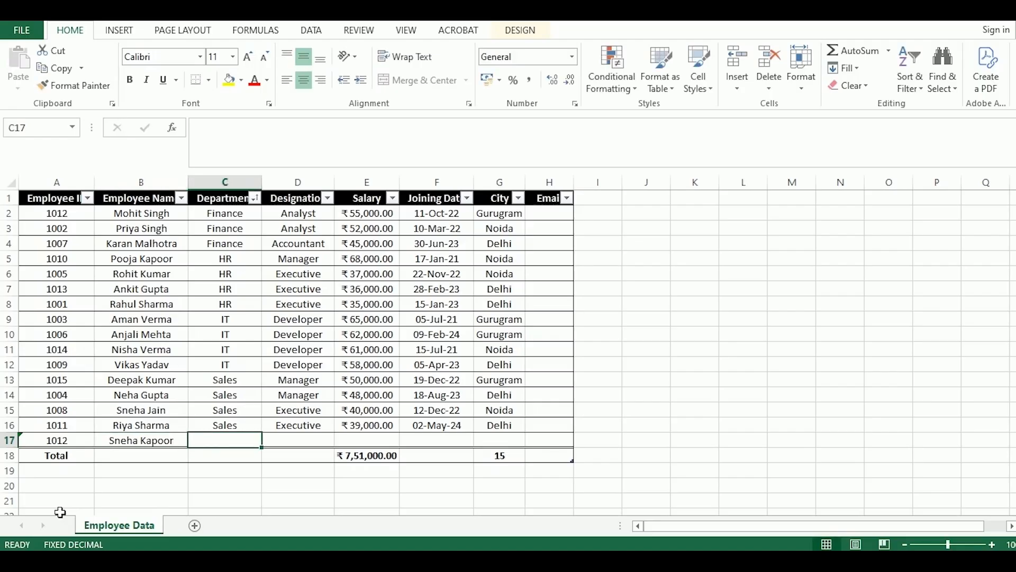
# Enter Technical as the new employee's department in row 17
pyautogui.write('Te')
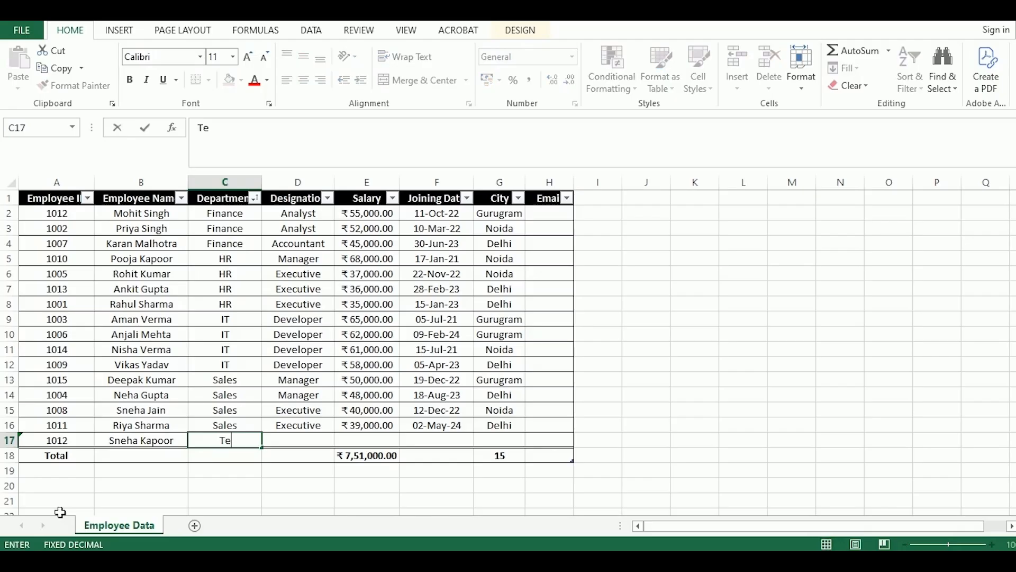
pyautogui.write('chnical')
pyautogui.press('Tab')
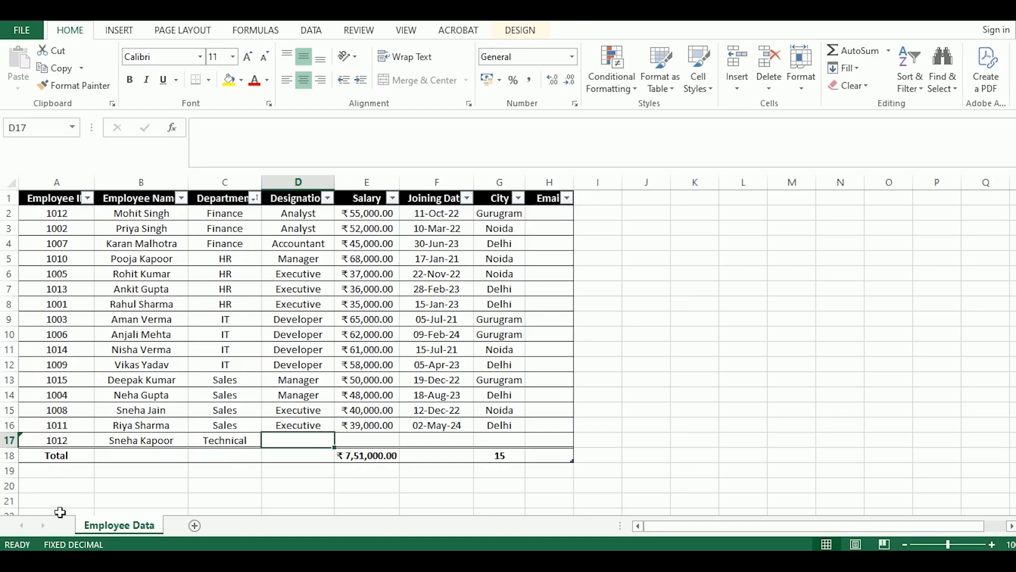
# Enter IT Analyst as the new employee's designation in row 17
pyautogui.write('IT')
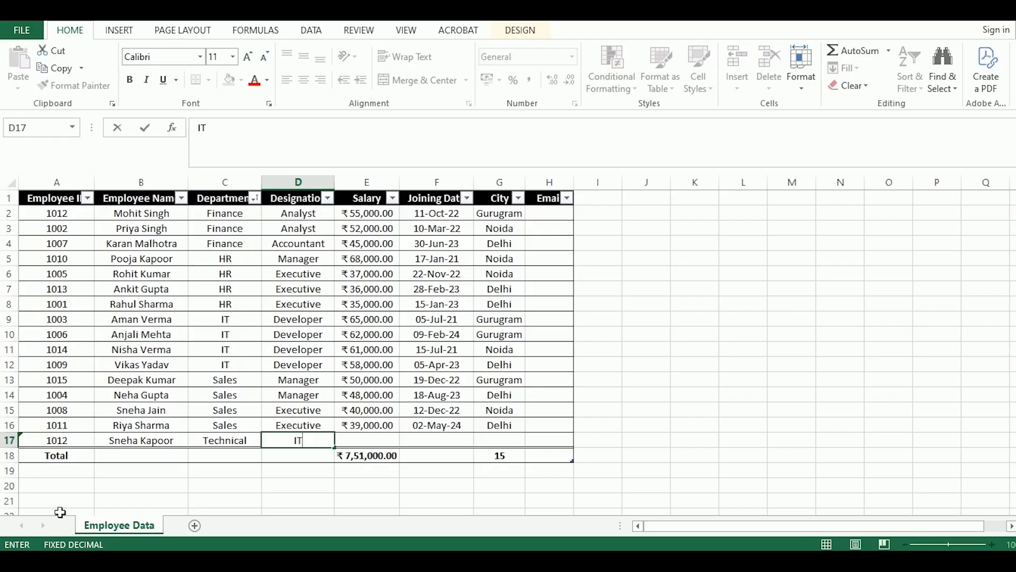
pyautogui.press('Tab')
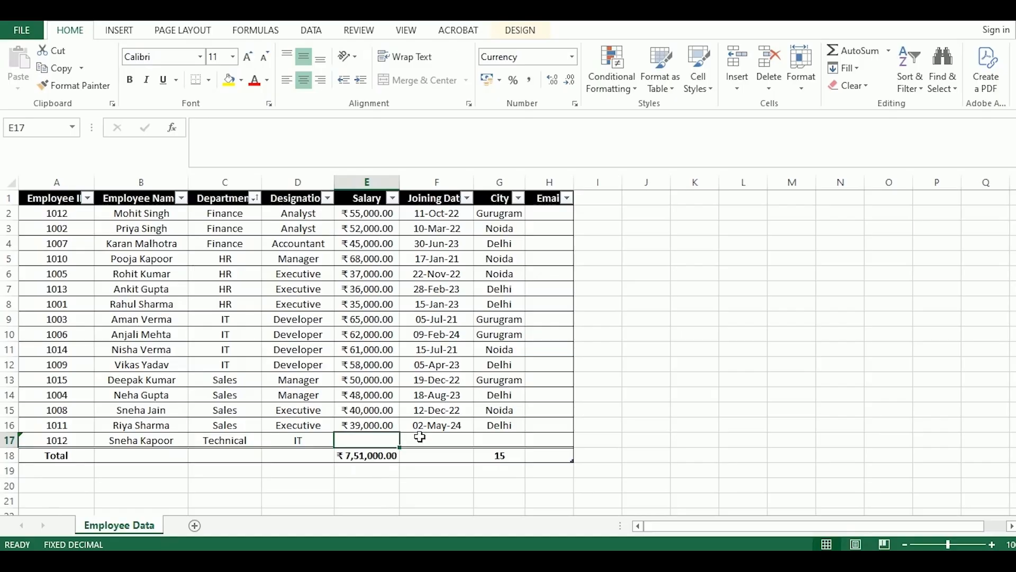
pyautogui.click(332, 445)
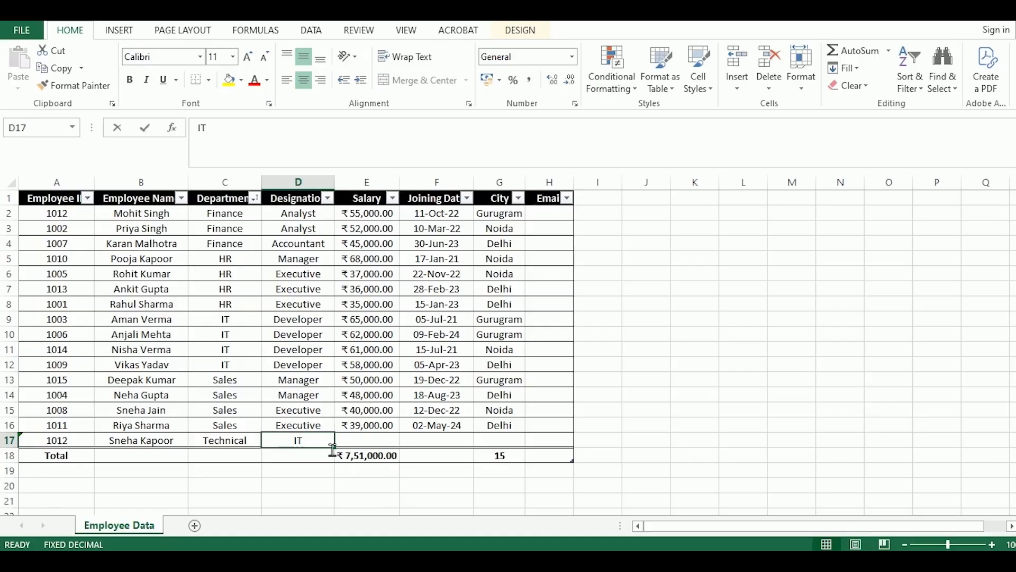
pyautogui.press('F2')
pyautogui.write('An')
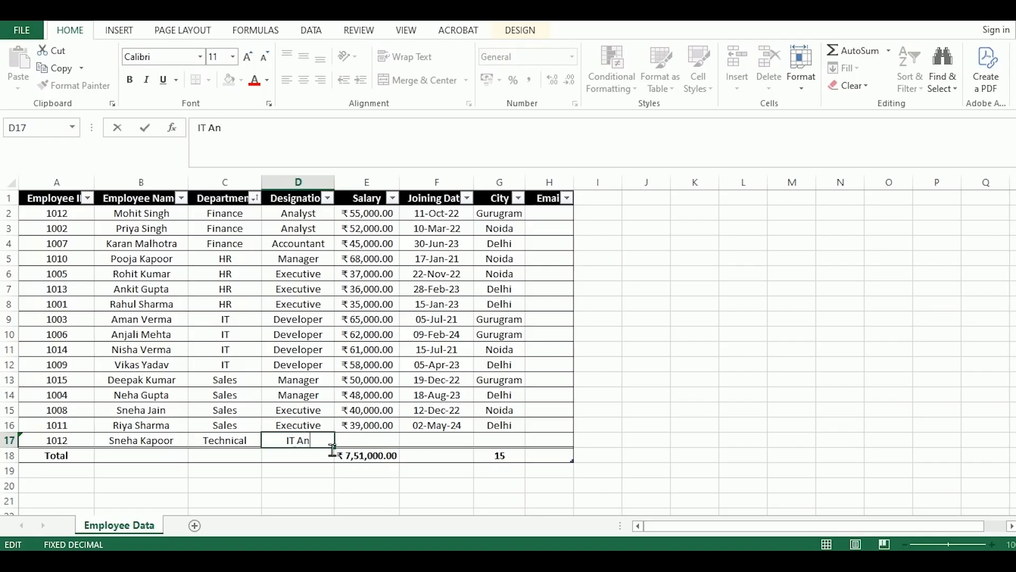
pyautogui.write('alyst')
pyautogui.press('Tab')
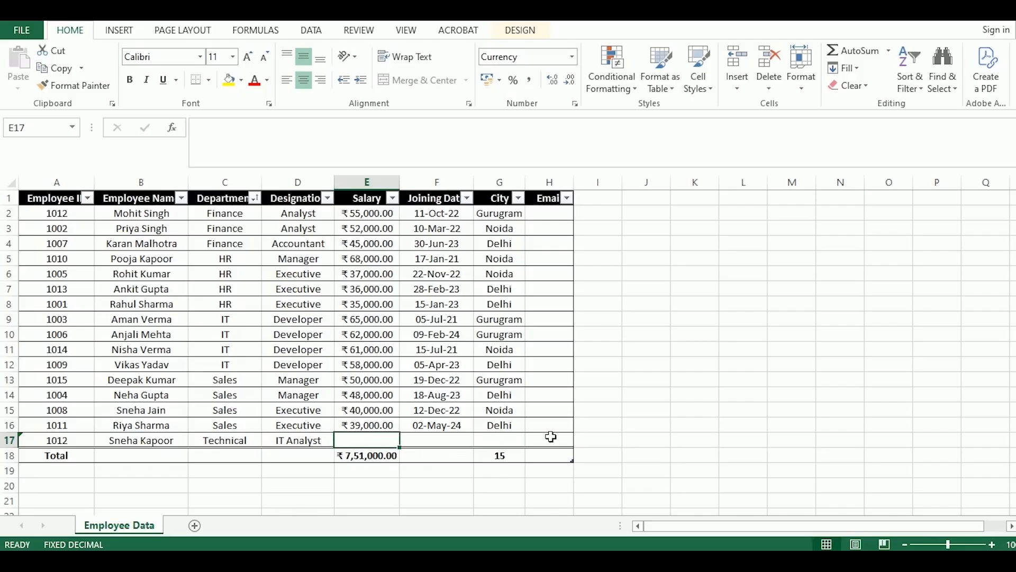
# Enter 24,000.00 as the new employee's salary in row 17
pyautogui.write('24')
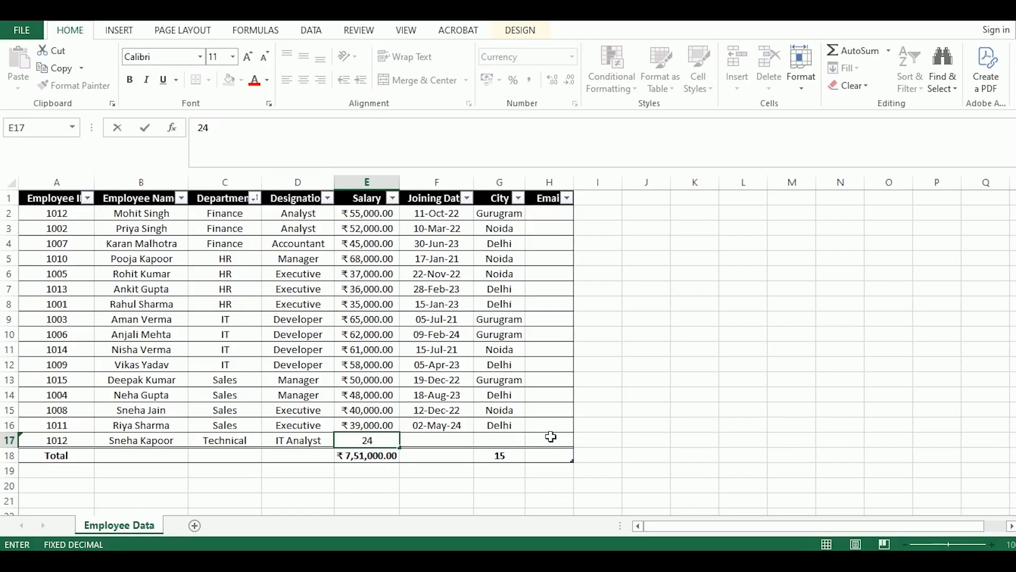
pyautogui.write(',000,')
pyautogui.press('BackSpace')
pyautogui.write('.00')
pyautogui.press('Tab')
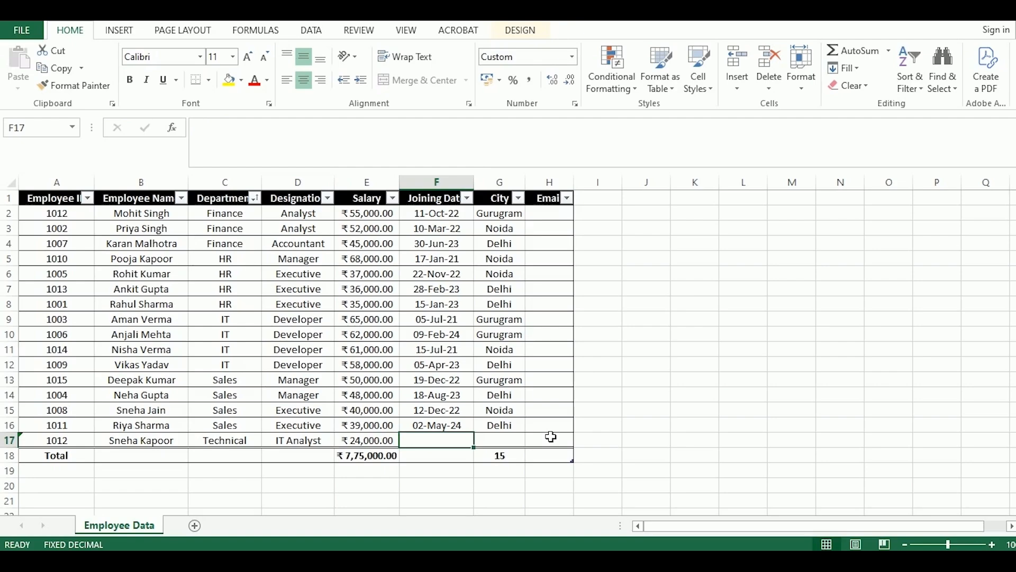
# Enter 02-Jan-2026 as the new employee's joining date in row 17
pyautogui.write('02-')
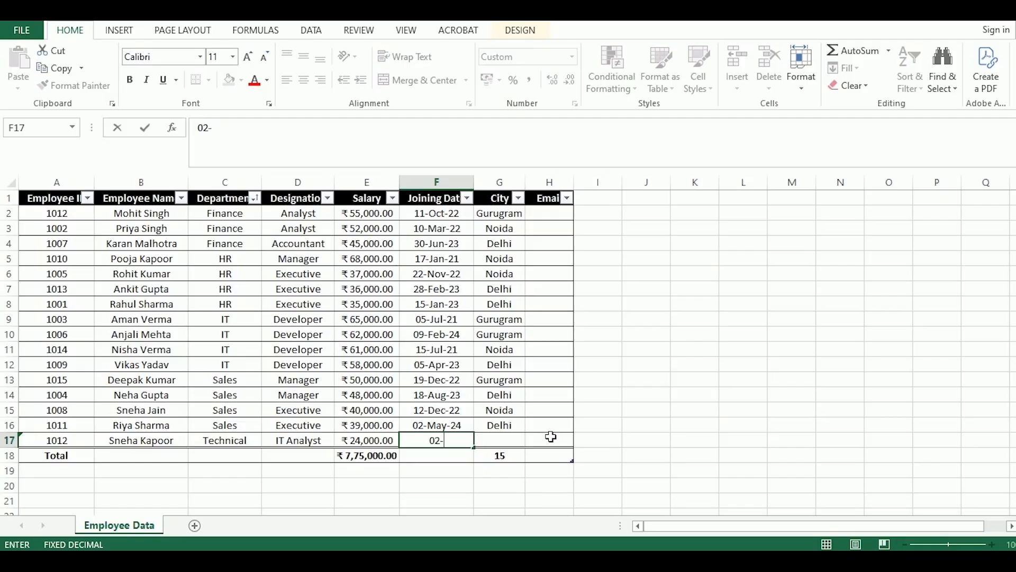
pyautogui.write('Jan-2026')
pyautogui.press('Tab')
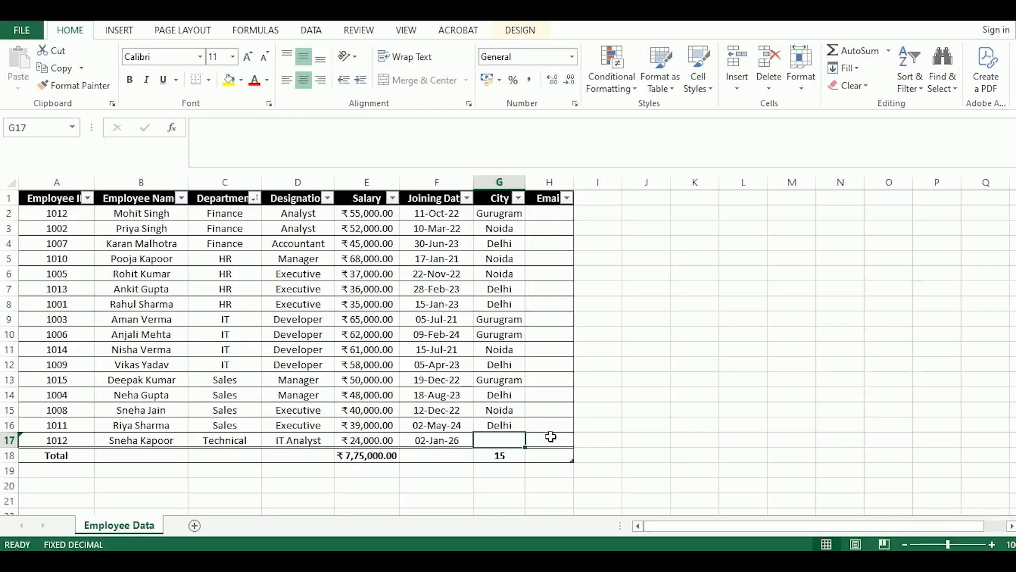
# Enter Pune as the new employee's city and add another blank row above the Total Row
pyautogui.write('Pune')
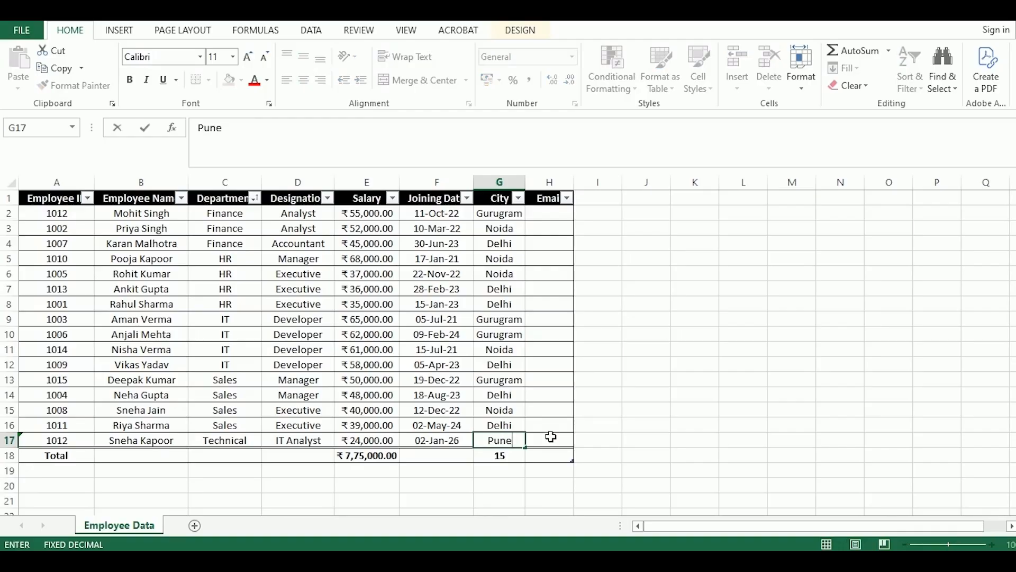
pyautogui.press('Tab')
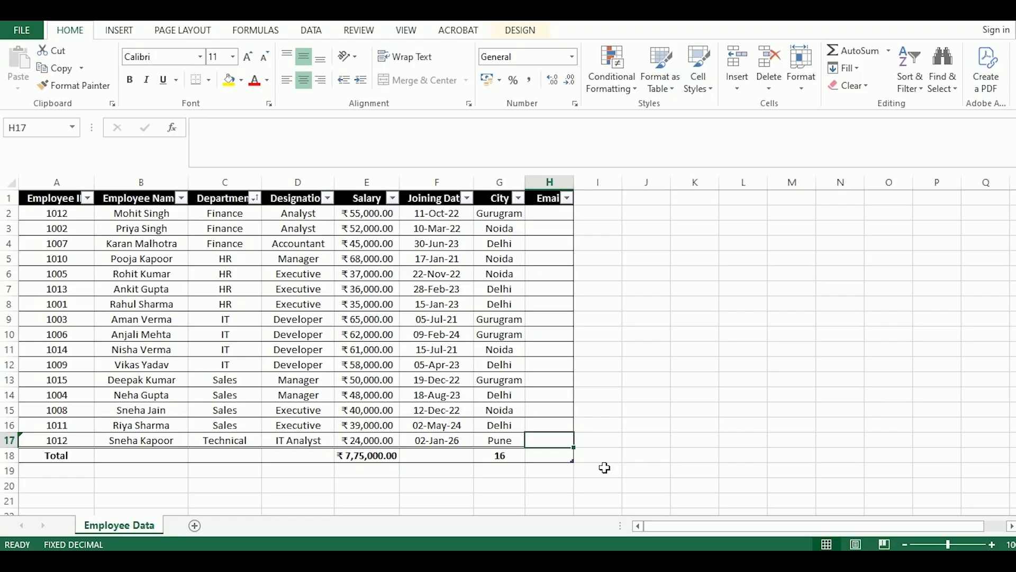
pyautogui.press('Tab')
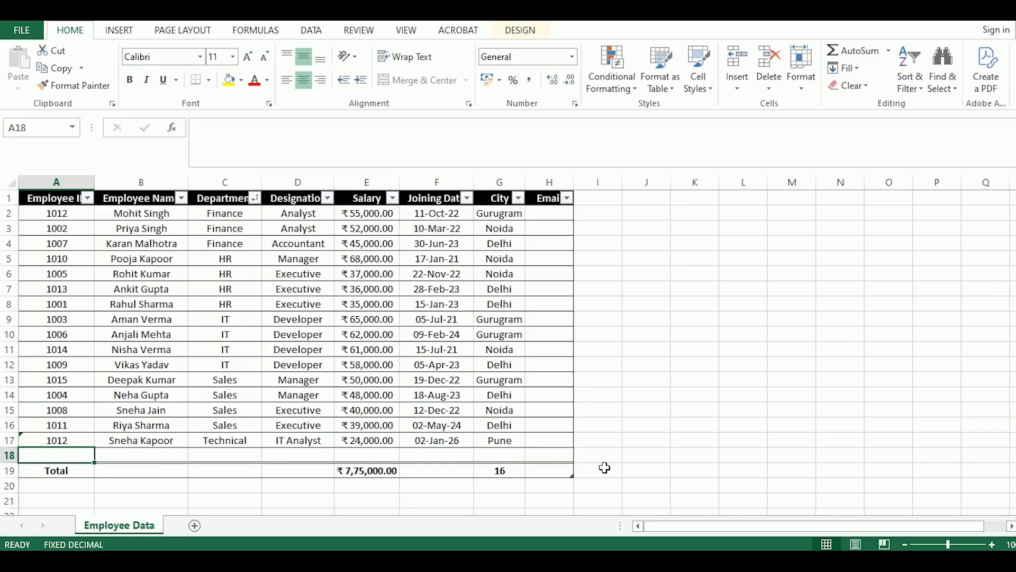
# Enter the new employee's e-mail address in row 17 and widen the Email column to fit its contents
pyautogui.click(562, 443)
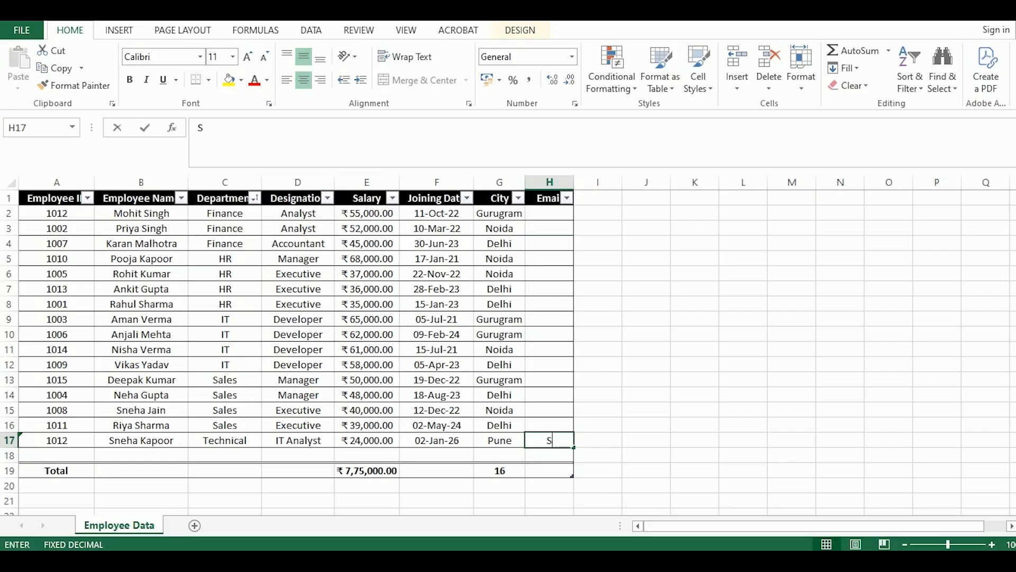
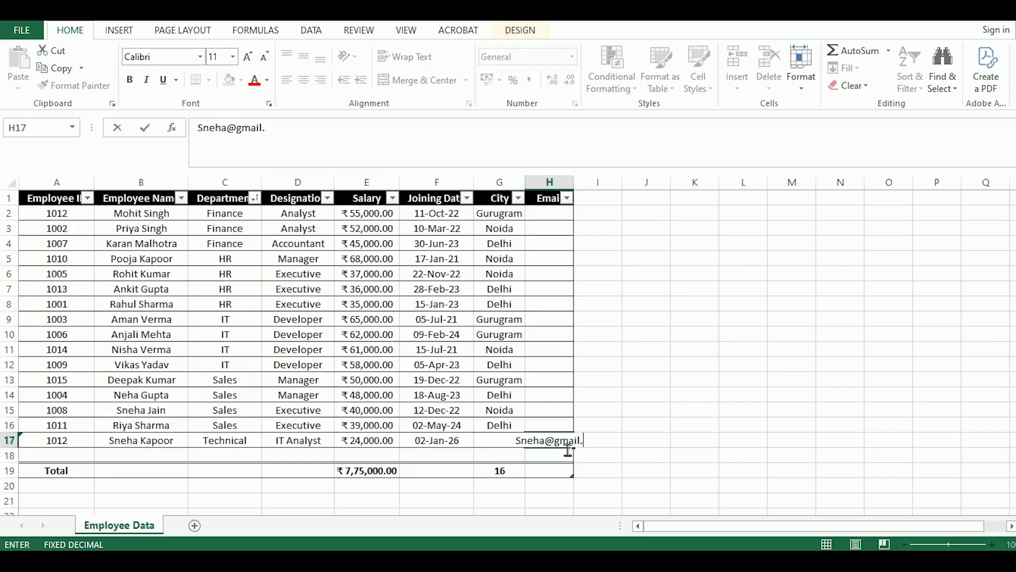
pyautogui.press('Return')
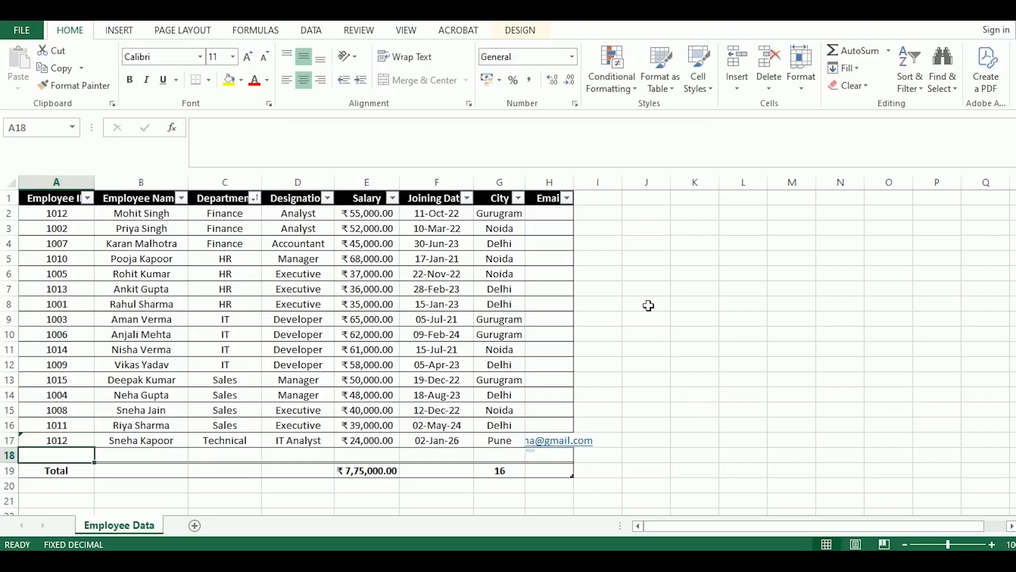
pyautogui.doubleClick(579, 190)
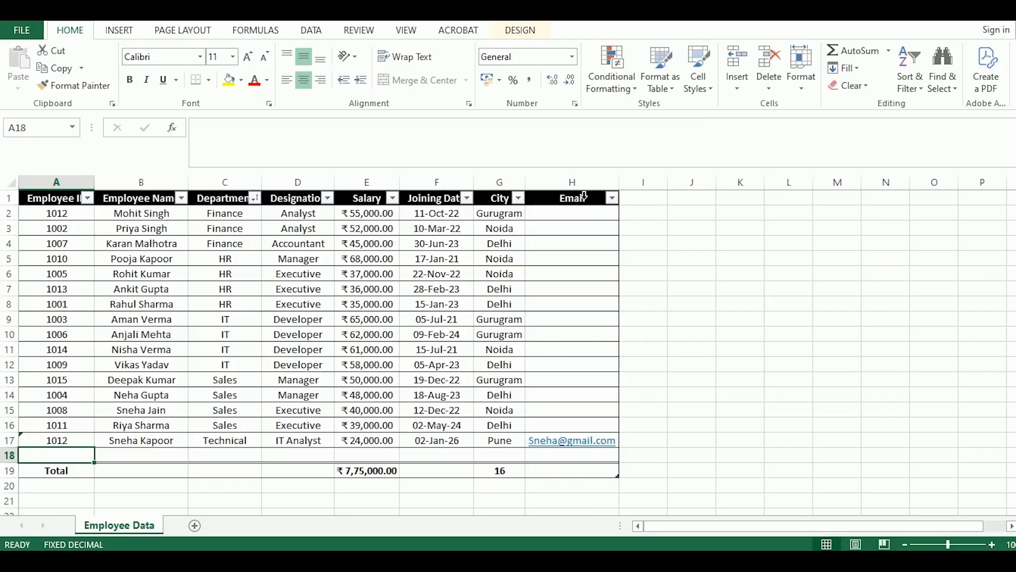
# Set the Total Row of the Email column to the Count function
pyautogui.click(584, 476)
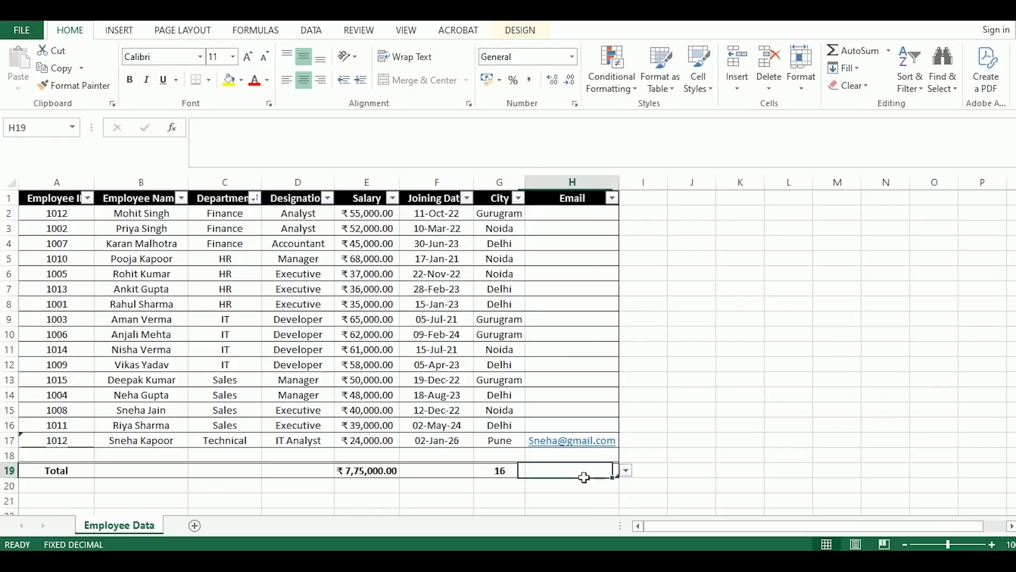
pyautogui.click(627, 471)
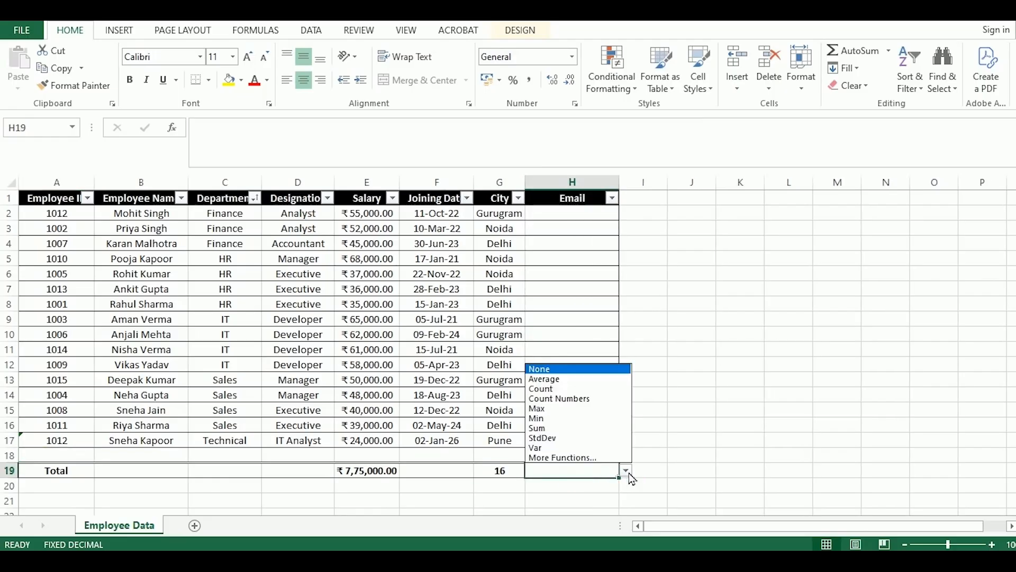
pyautogui.click(560, 389)
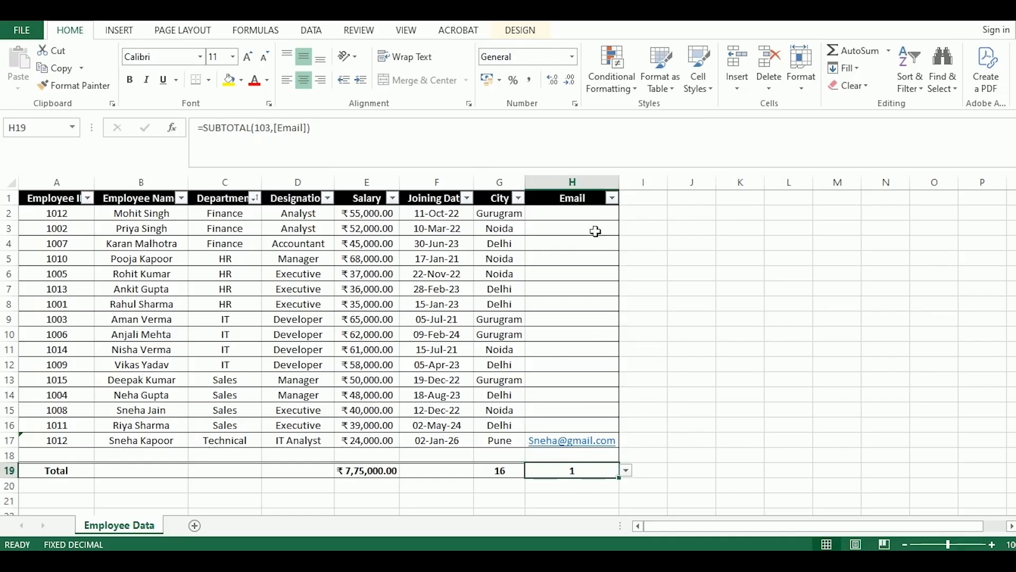
# Enter the e-mail address of the first listed employee in row 2 of the Email column
pyautogui.click(587, 216)
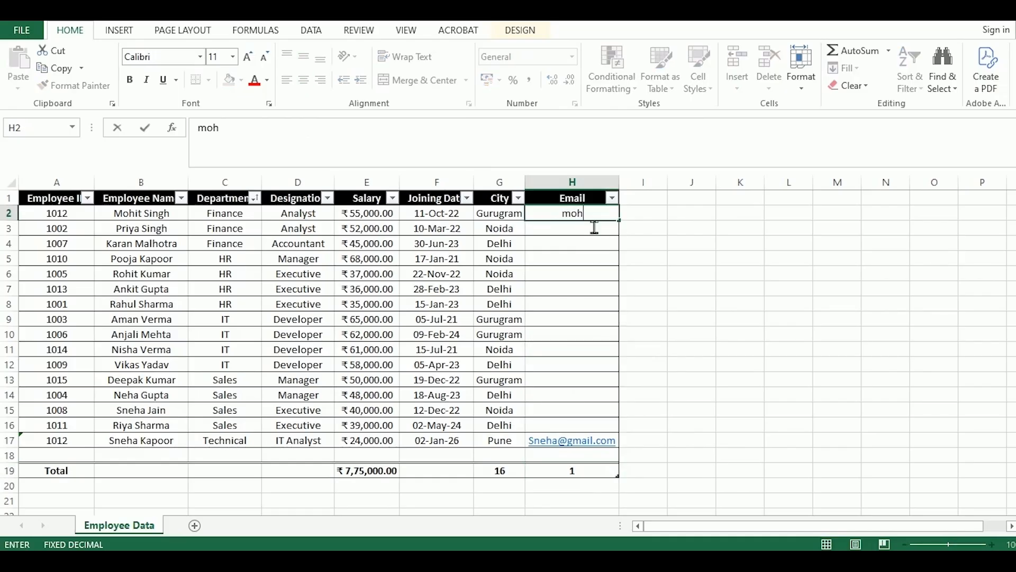
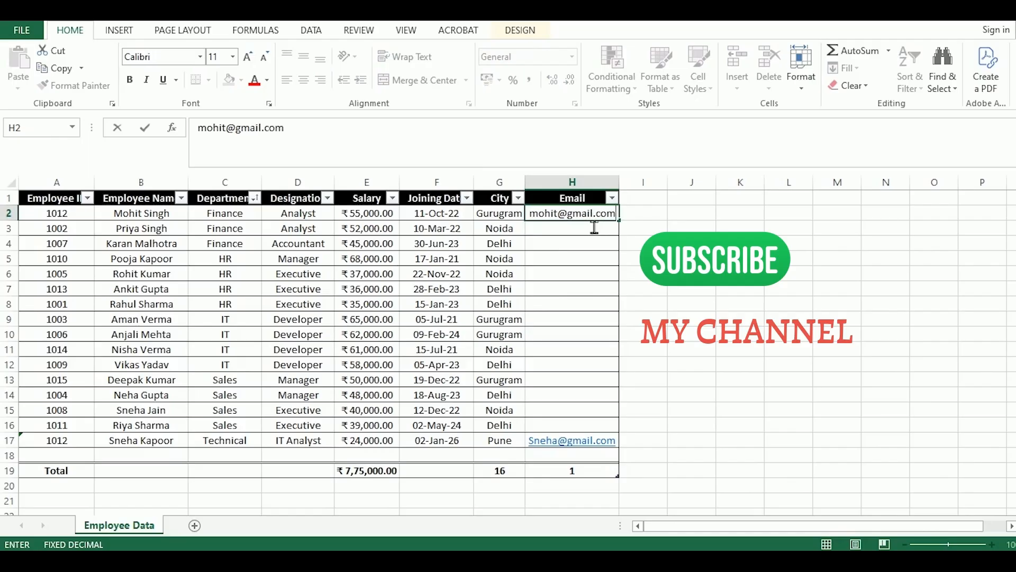
pyautogui.press('Tab')
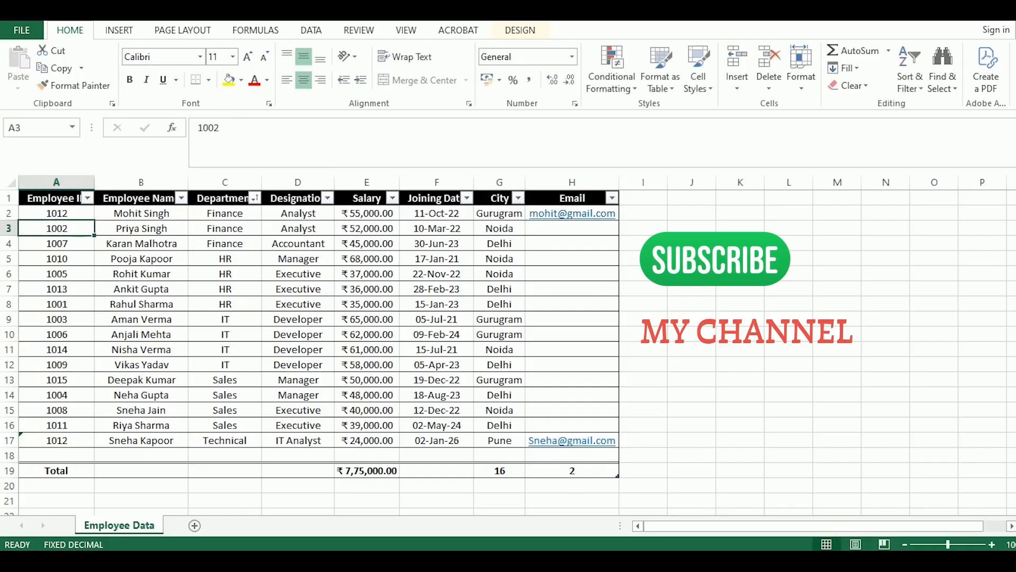
pyautogui.click(592, 488)
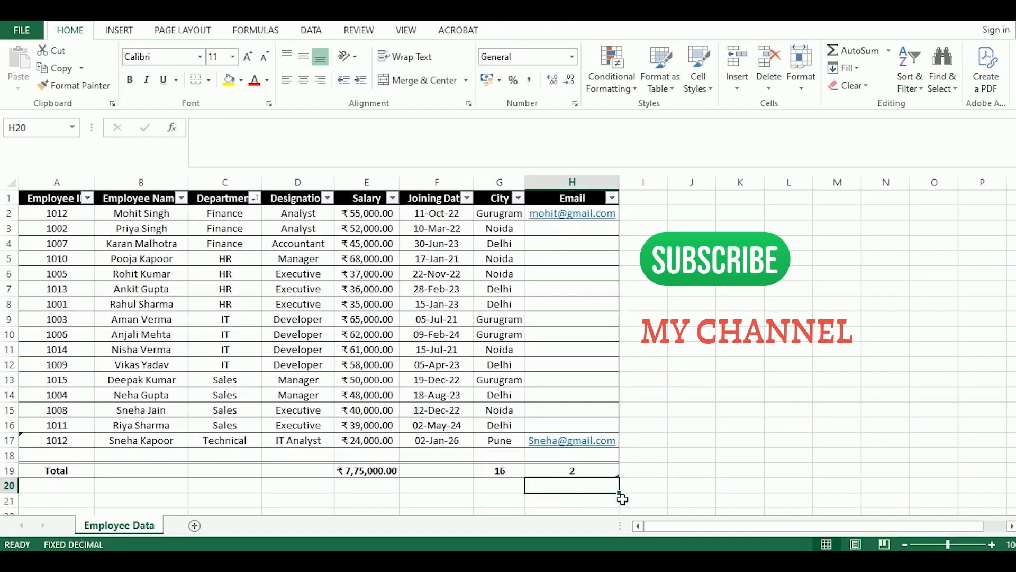